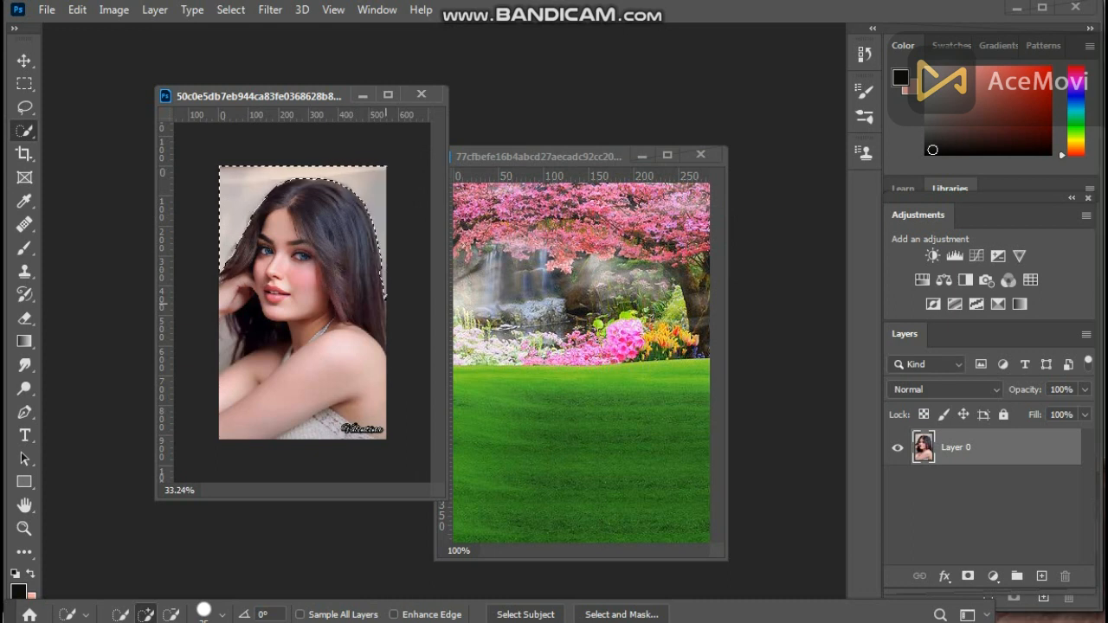
# Select the remaining background around the woman, delete it and clear the selection
pyautogui.click(383, 278)
pyautogui.moveTo(227, 334); pyautogui.dragTo(223, 353)
pyautogui.press('Delete')
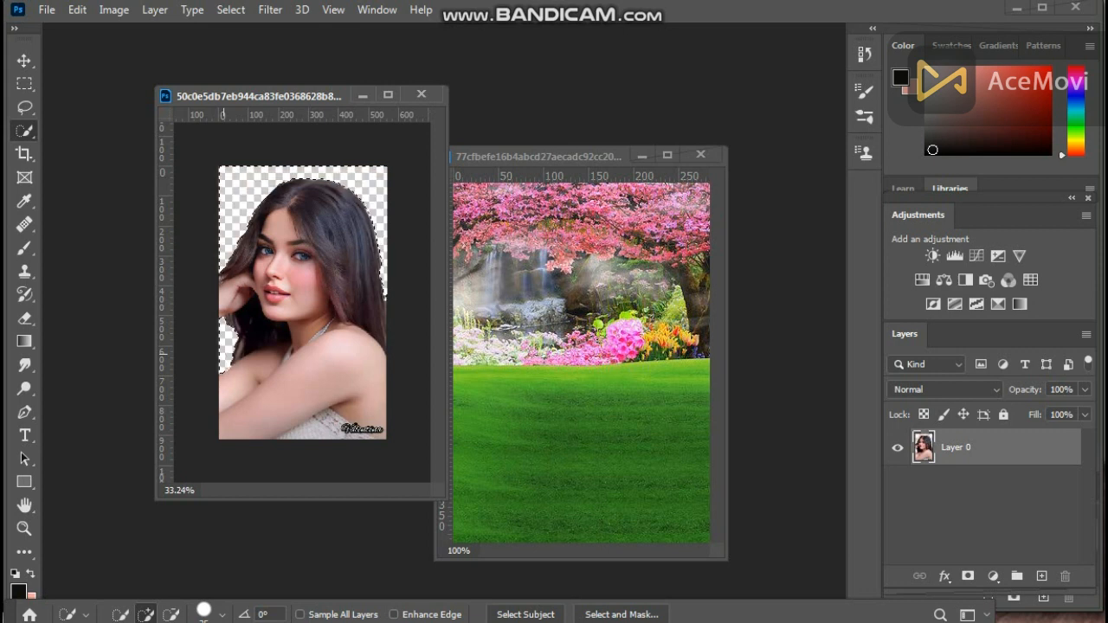
pyautogui.press('l')
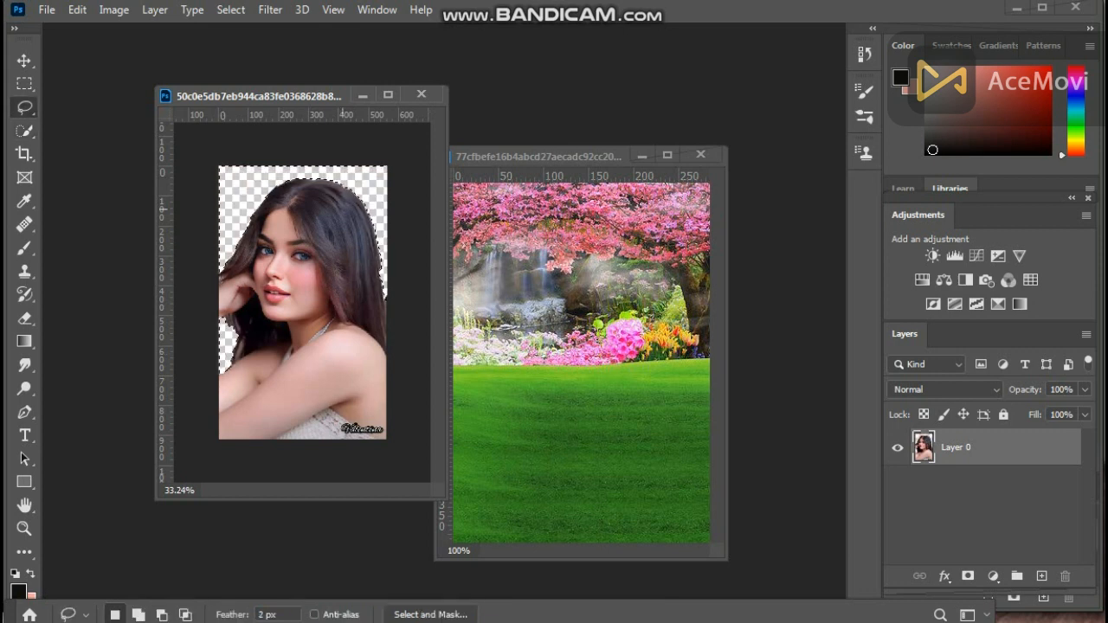
# Copy the garden picture into the portrait document, scale it to cover the canvas and place it behind the woman's layer
pyautogui.click(538, 157)
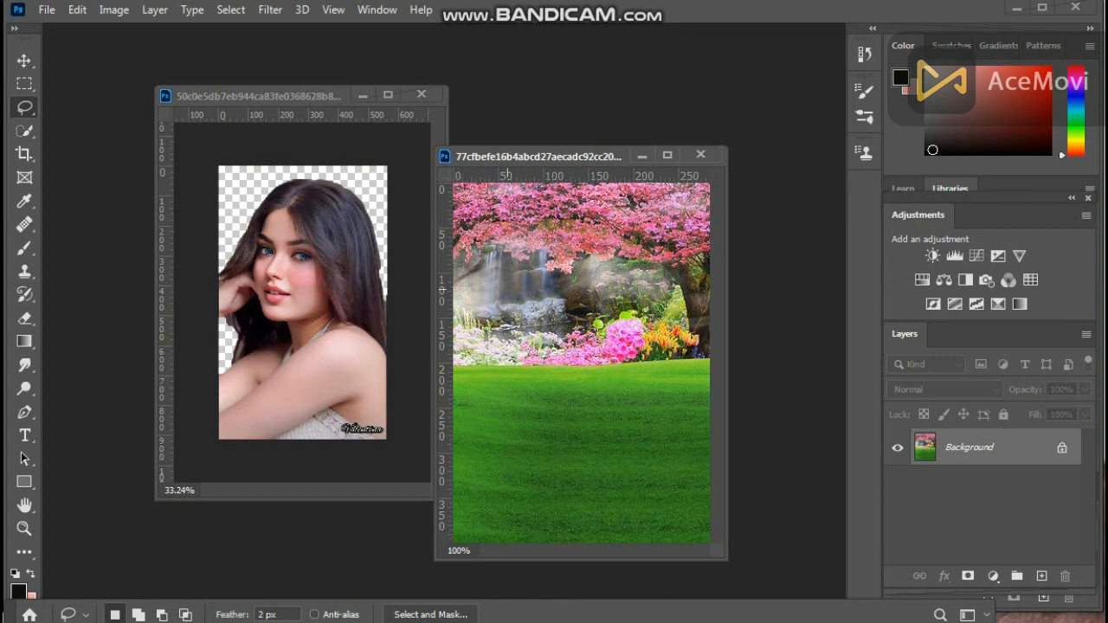
pyautogui.press('v')
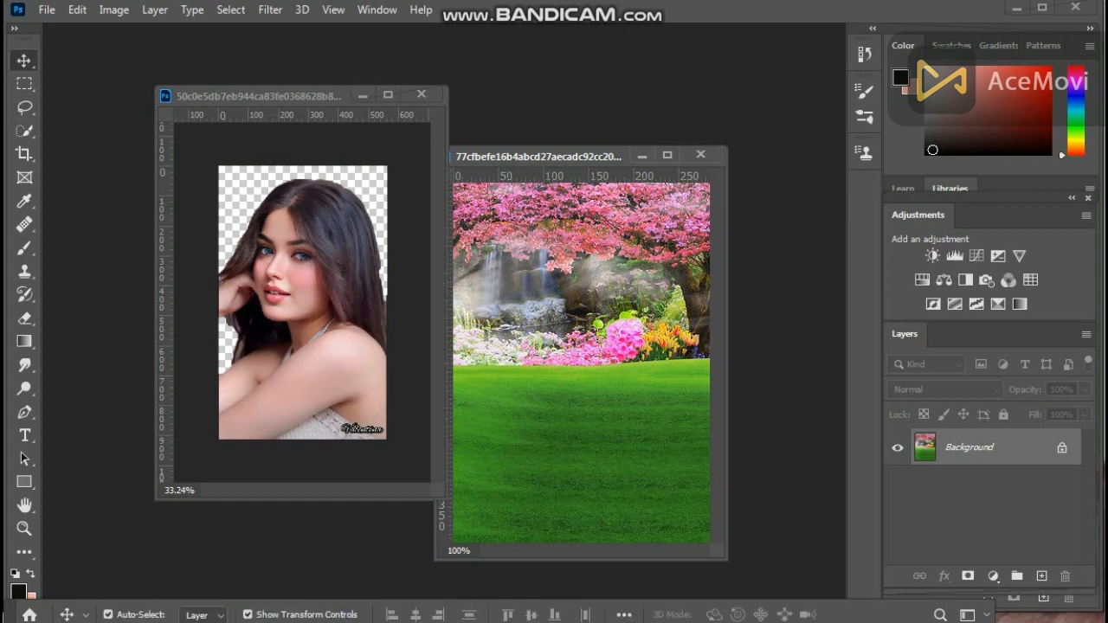
pyautogui.moveTo(573, 300); pyautogui.dragTo(293, 239)
pyautogui.moveTo(252, 321); pyautogui.dragTo(212, 377)
pyautogui.moveTo(338, 376); pyautogui.dragTo(387, 442)
pyautogui.moveTo(300, 200); pyautogui.dragTo(300, 165)
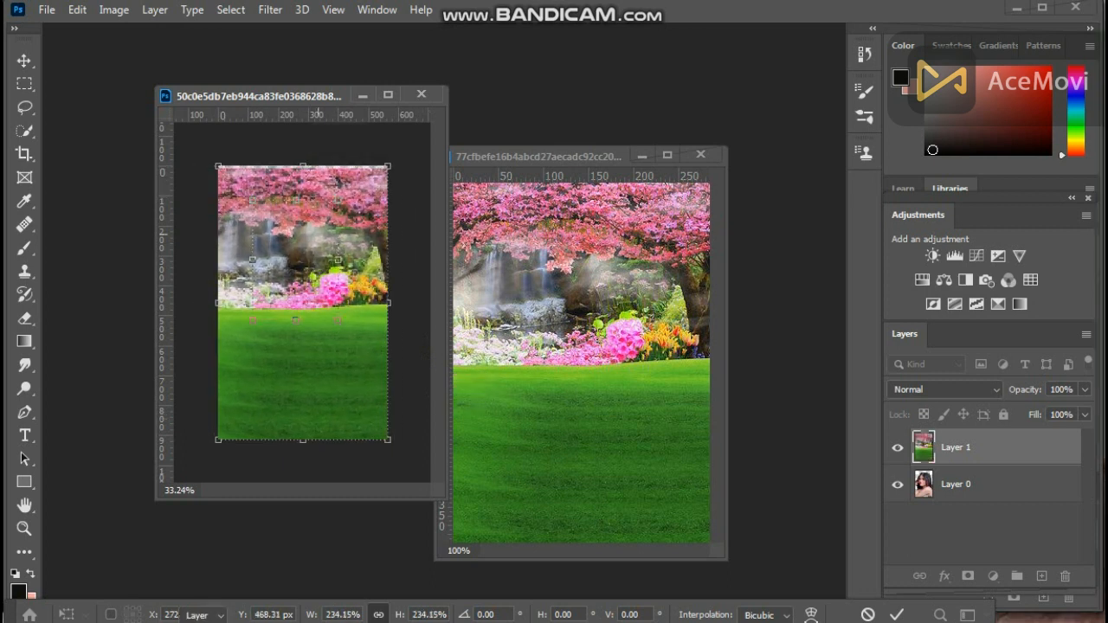
pyautogui.press('Return')
pyautogui.moveTo(924, 484); pyautogui.dragTo(924, 446)
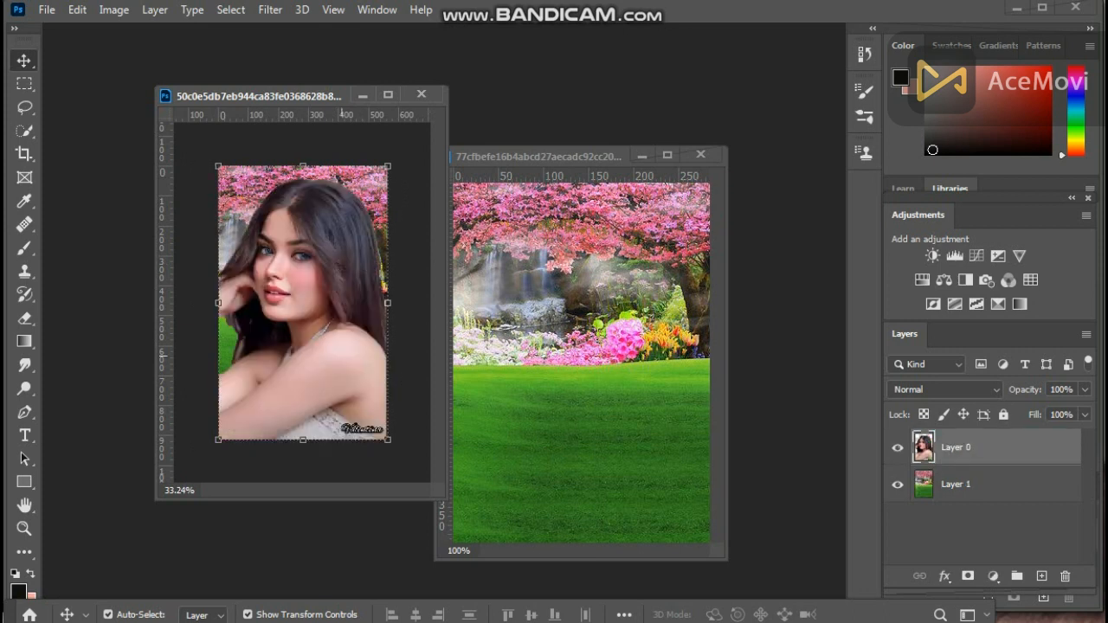
# Apply the Camera Raw Filter to the portrait document's garden layer with a cooler temperature and strongly raised saturation and vibrance
pyautogui.click(563, 157)
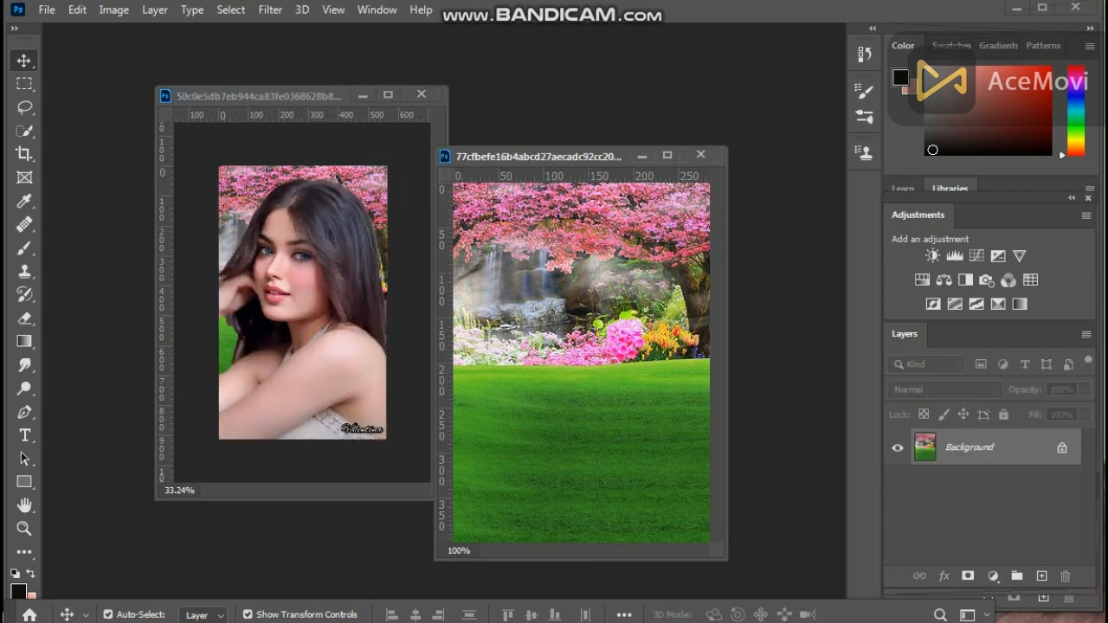
pyautogui.click(270, 95)
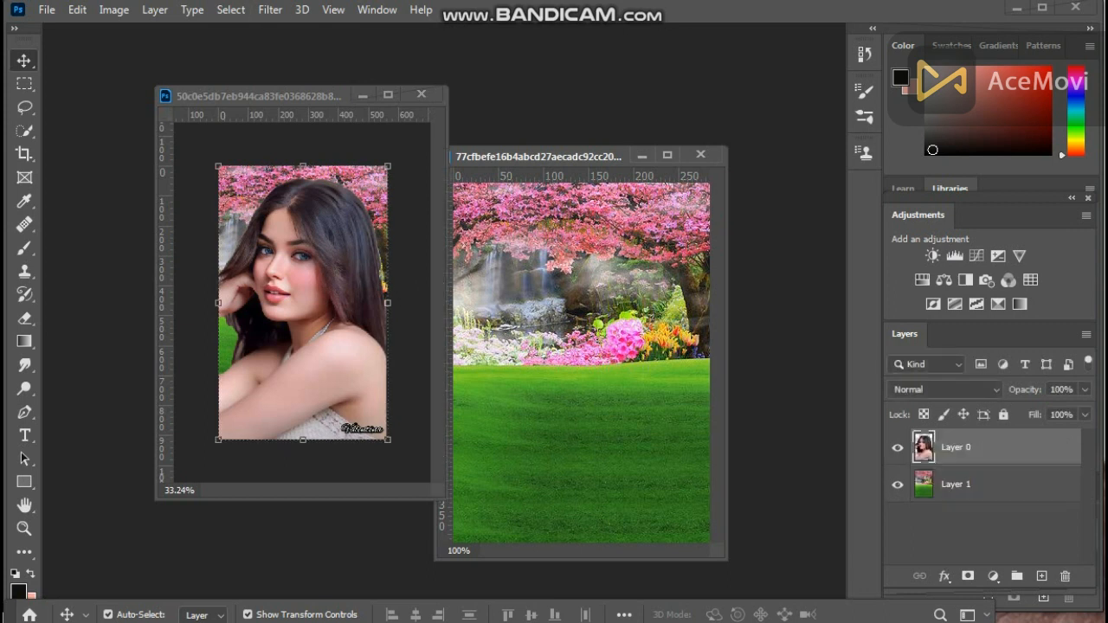
pyautogui.click(270, 10)
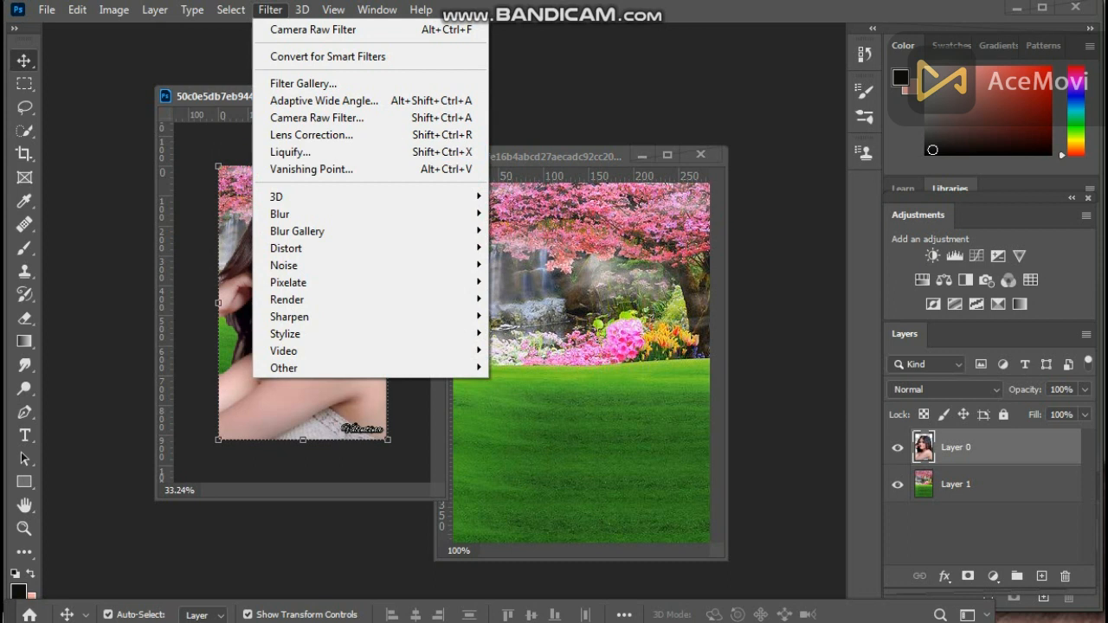
pyautogui.click(961, 485)
pyautogui.click(270, 9)
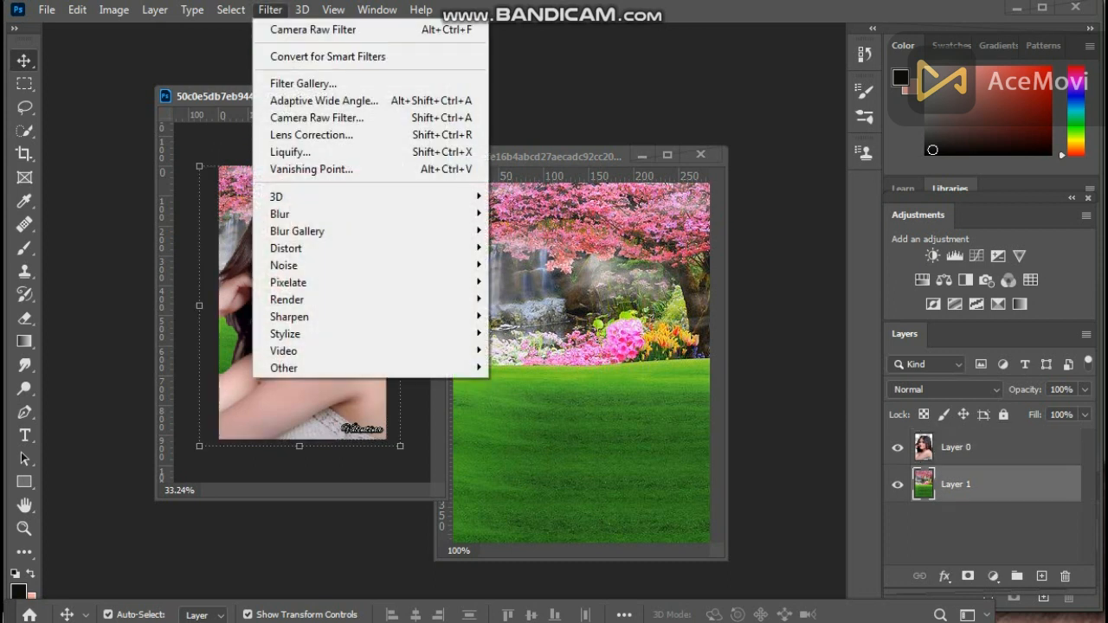
pyautogui.click(317, 118)
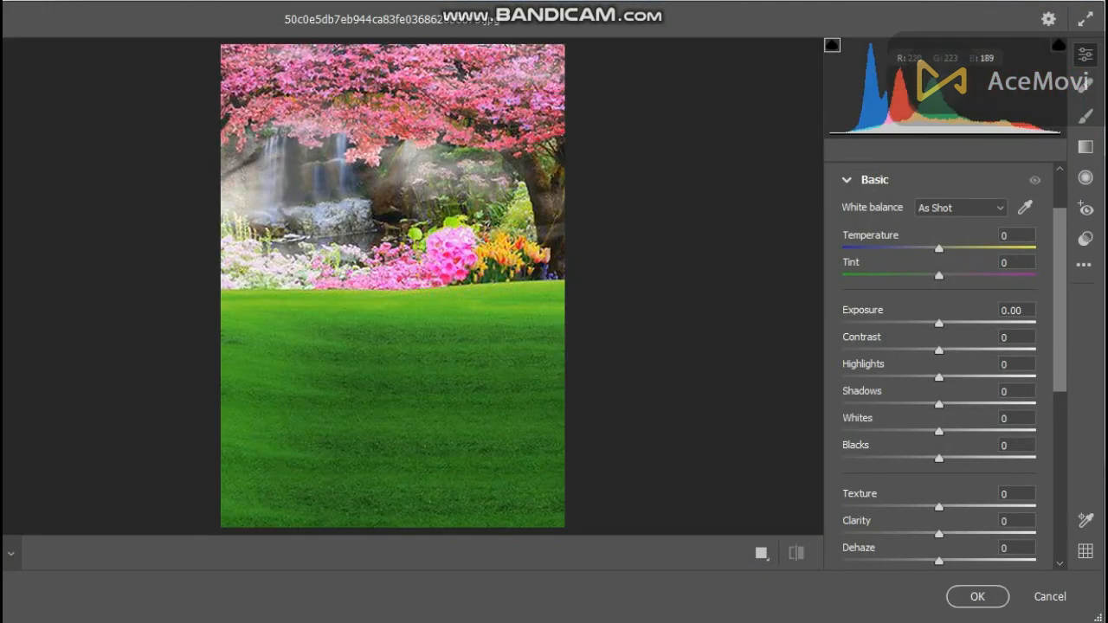
pyautogui.moveTo(939, 249)
pyautogui.mouseDown()
pyautogui.moveTo(962, 248)
pyautogui.moveTo(907, 249)
pyautogui.moveTo(920, 249)
pyautogui.mouseUp()
pyautogui.scroll(-5, 940, 364)
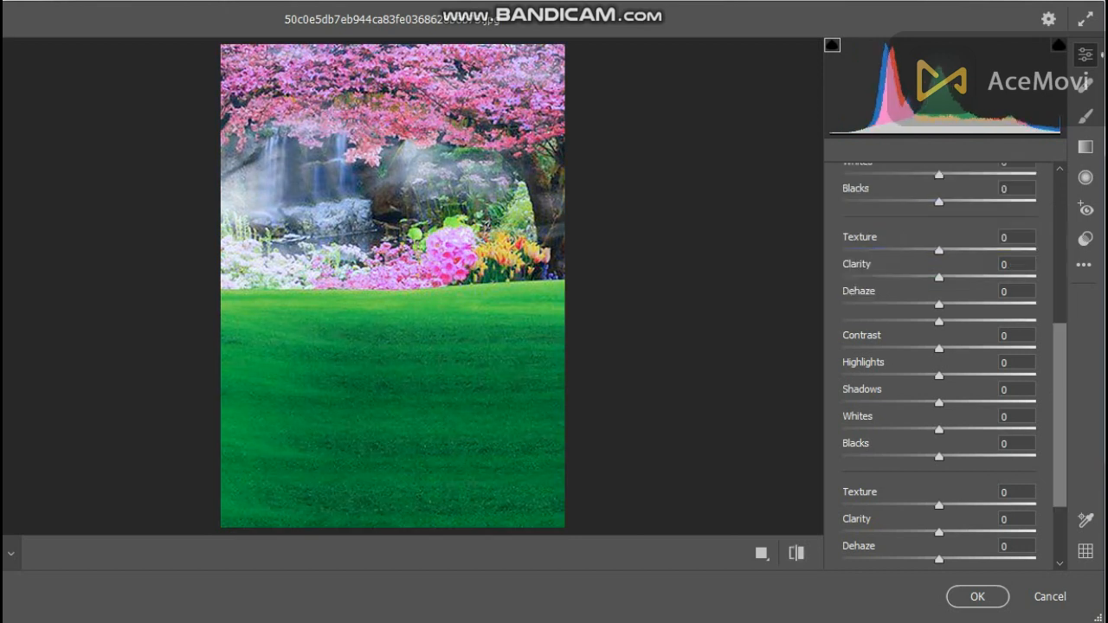
pyautogui.moveTo(940, 310); pyautogui.dragTo(1008, 311)
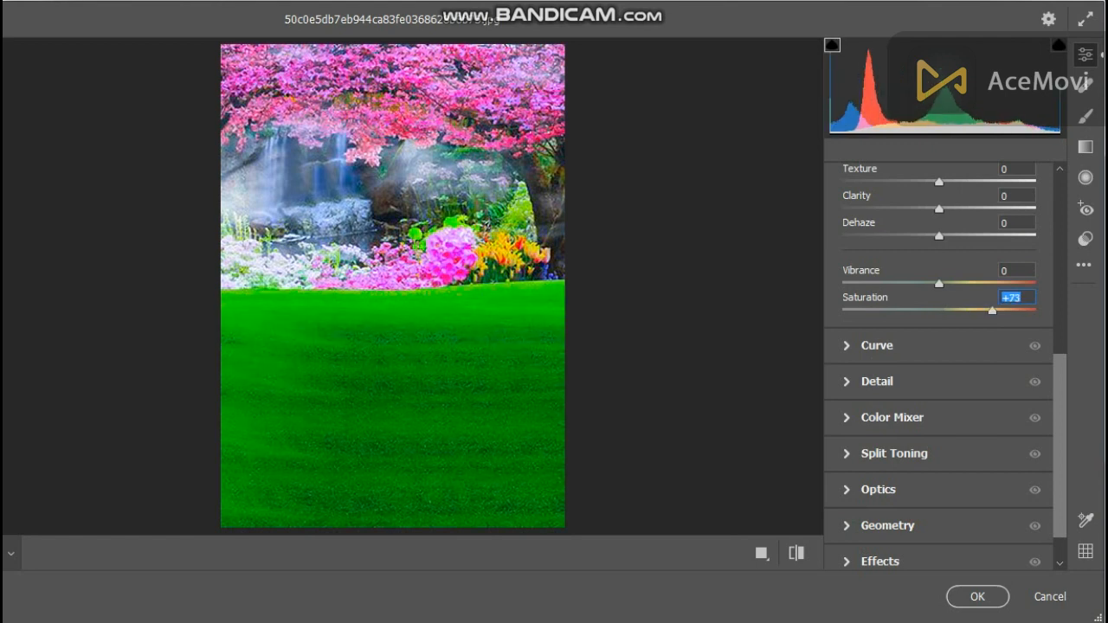
pyautogui.moveTo(938, 282); pyautogui.dragTo(1024, 282)
pyautogui.click(978, 596)
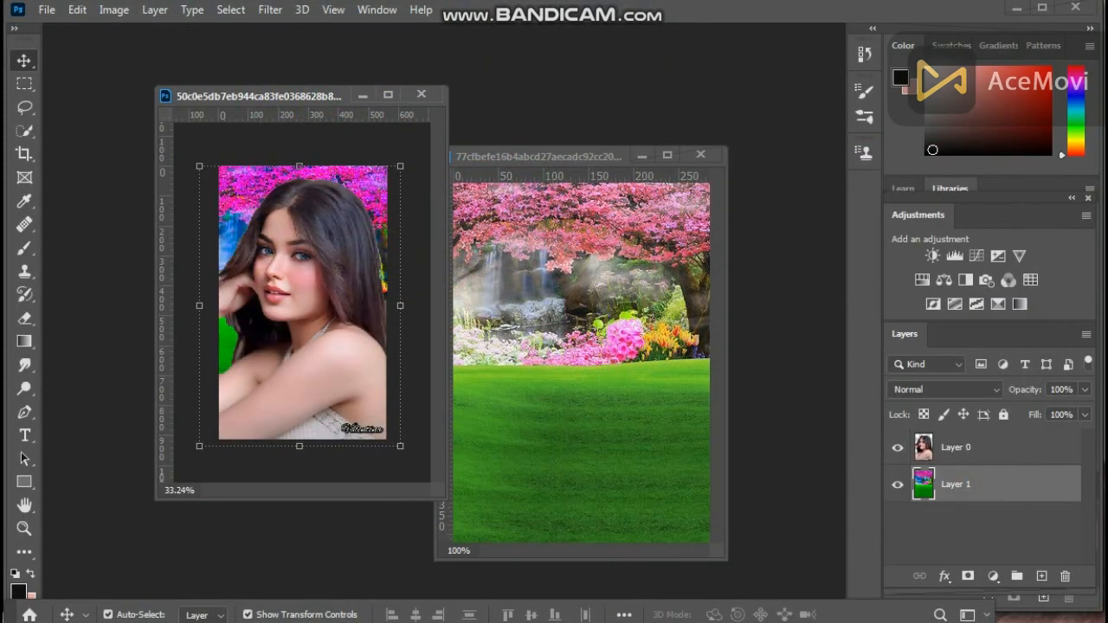
# Apply a Gaussian Blur with a radius of 8.8 pixels to the garden layer behind the woman
pyautogui.click(270, 9)
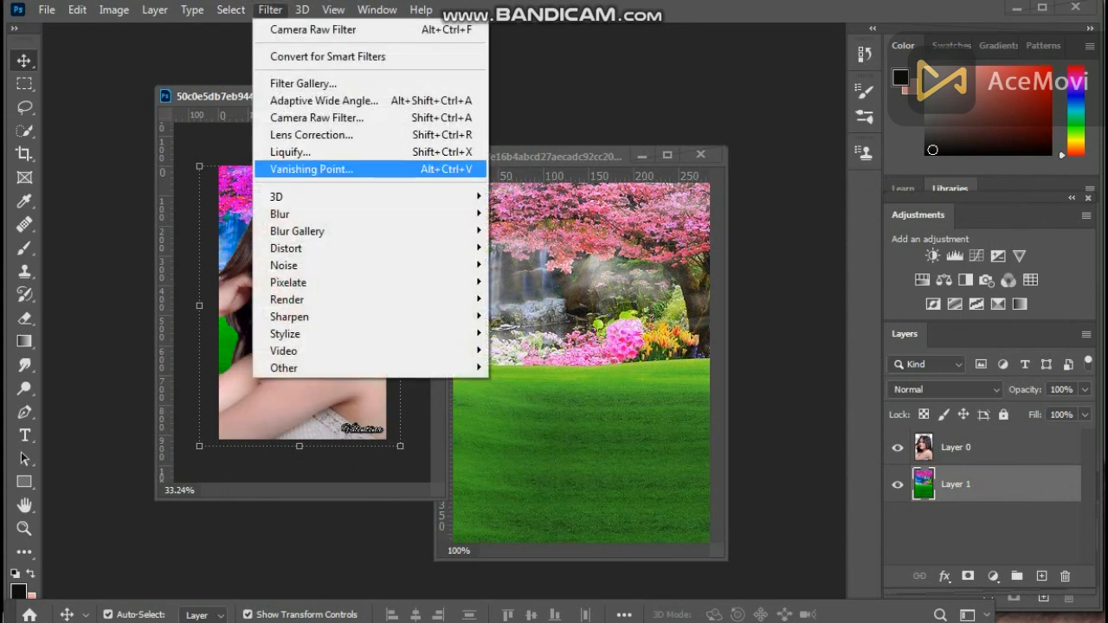
pyautogui.moveTo(364, 214)
pyautogui.click(537, 281)
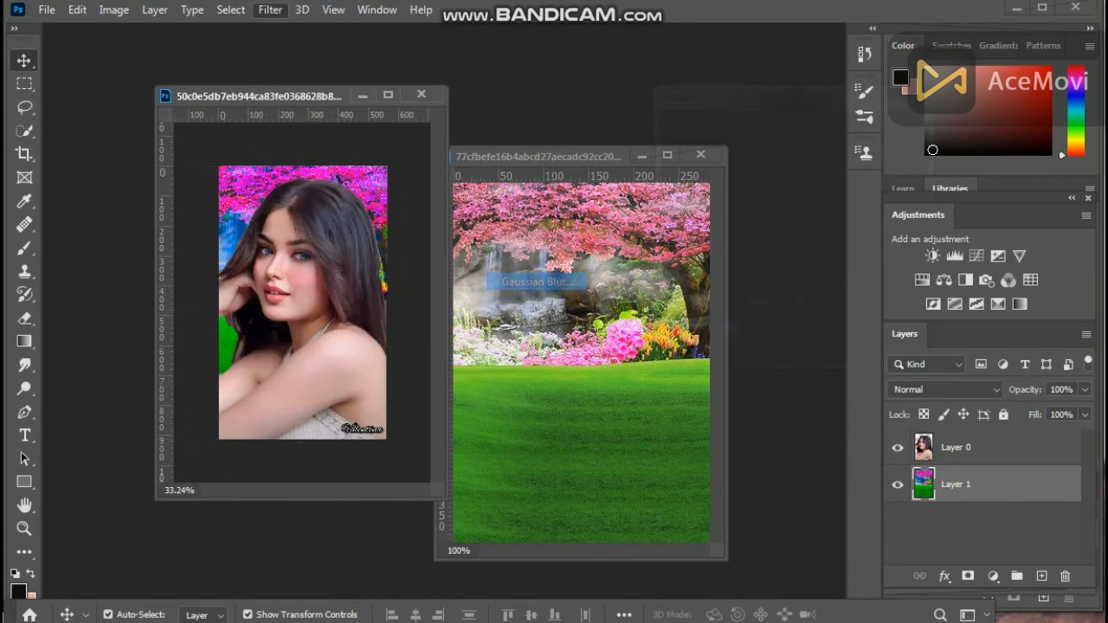
pyautogui.moveTo(764, 208); pyautogui.dragTo(798, 308)
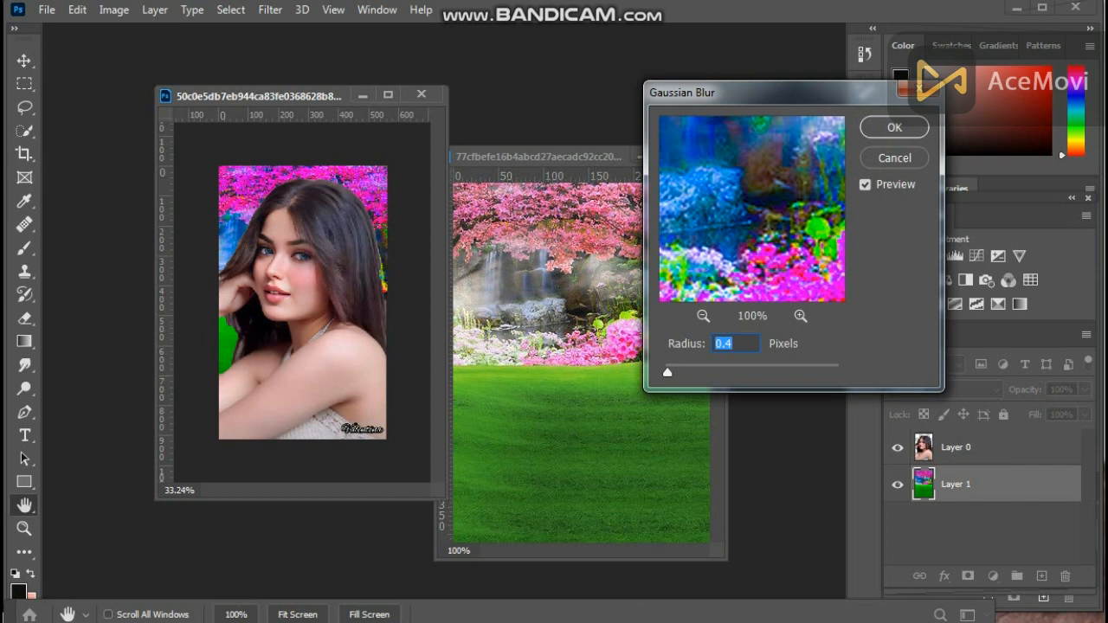
pyautogui.click(729, 371)
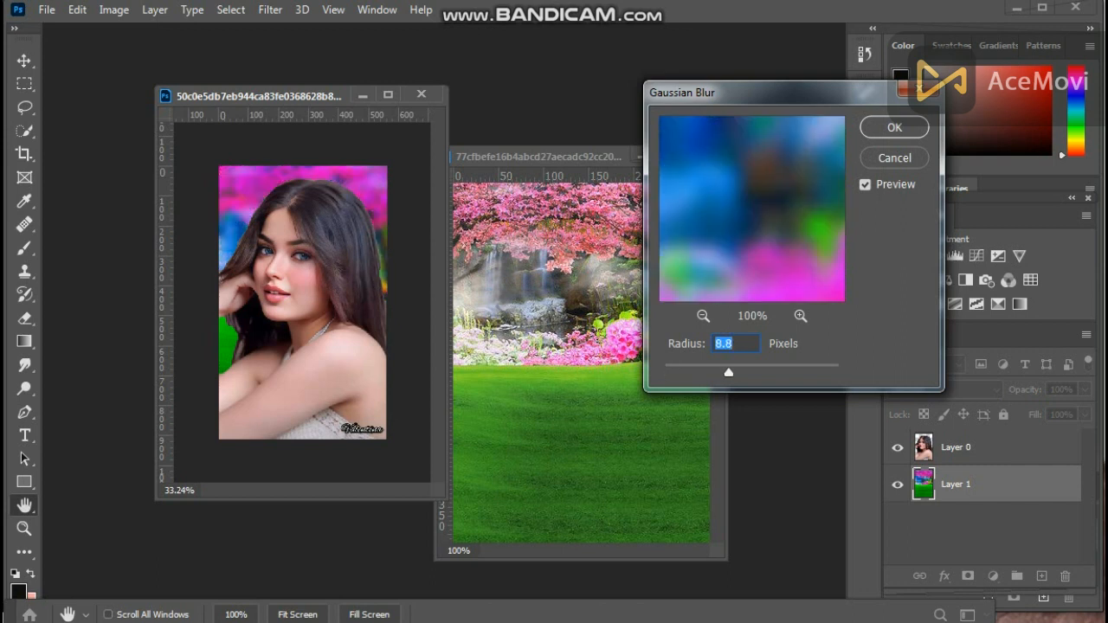
pyautogui.click(894, 127)
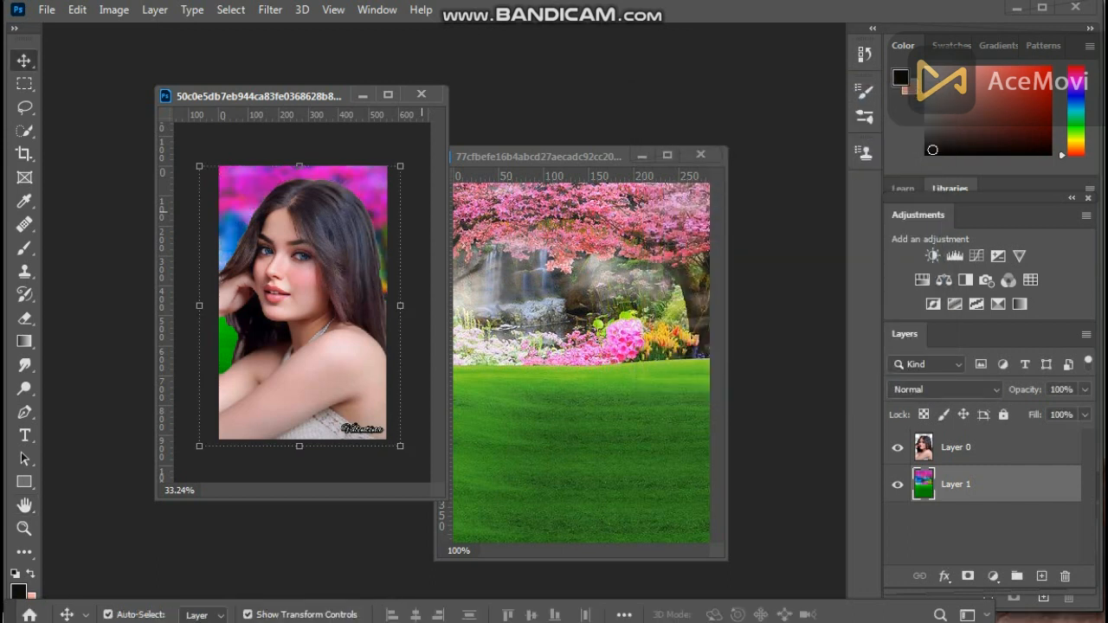
# Try out reduced fill and opacity on the blurred garden layer and restore both to 100%
pyautogui.click(1085, 415)
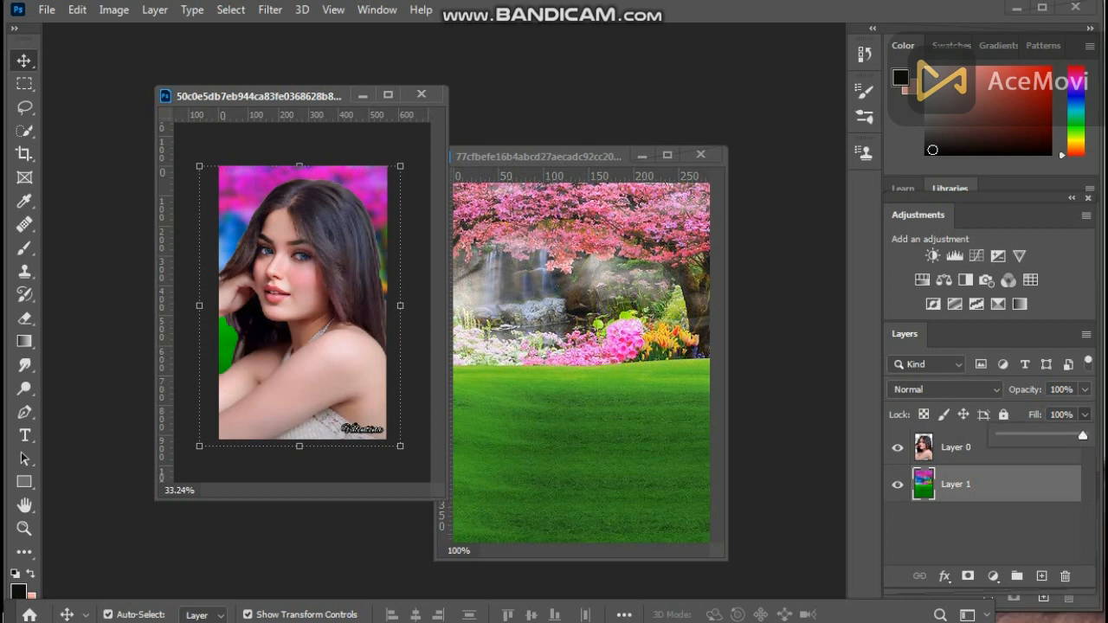
pyautogui.moveTo(1083, 436)
pyautogui.mouseDown()
pyautogui.moveTo(1048, 436)
pyautogui.moveTo(1083, 436)
pyautogui.mouseUp()
pyautogui.moveTo(1084, 436)
pyautogui.mouseDown()
pyautogui.moveTo(1045, 435)
pyautogui.moveTo(1083, 436)
pyautogui.mouseUp()
pyautogui.click(1085, 390)
pyautogui.moveTo(1083, 411)
pyautogui.mouseDown()
pyautogui.moveTo(1040, 411)
pyautogui.moveTo(1083, 411)
pyautogui.mouseUp()
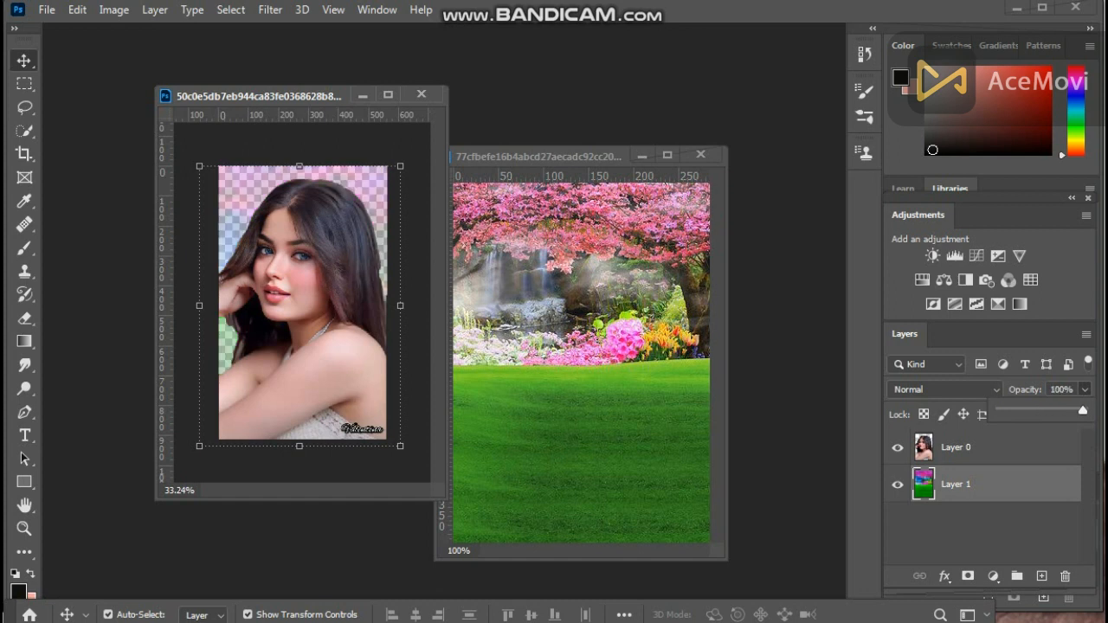
pyautogui.click(1085, 390)
# Try several blend modes, including Soft Light and Vivid Light, on the garden layer and return it to Normal
pyautogui.click(945, 390)
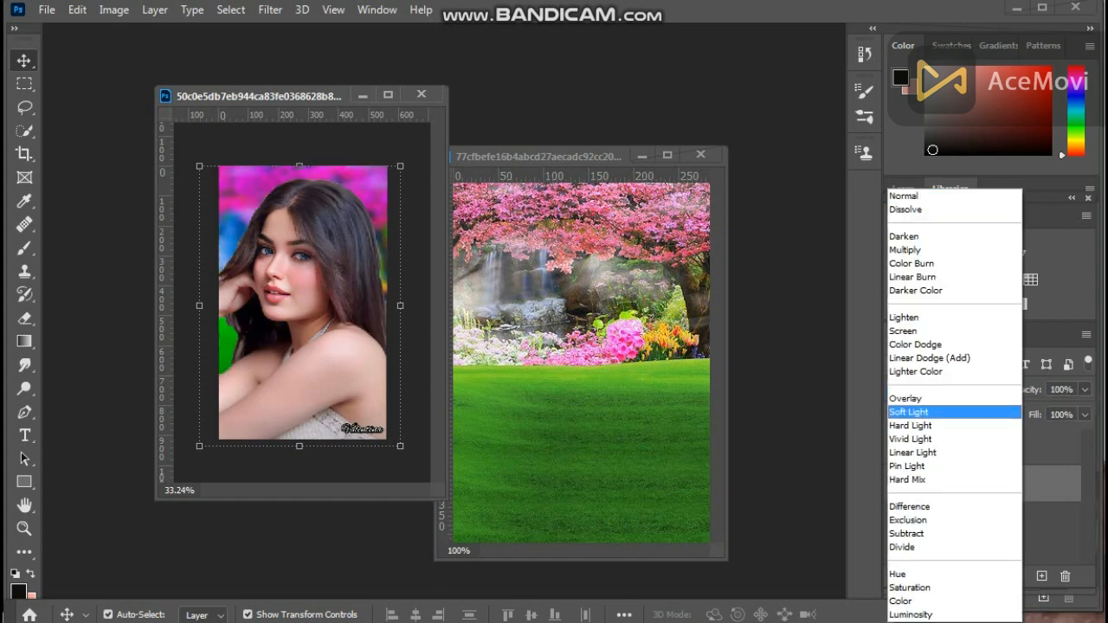
pyautogui.click(927, 410)
pyautogui.click(946, 390)
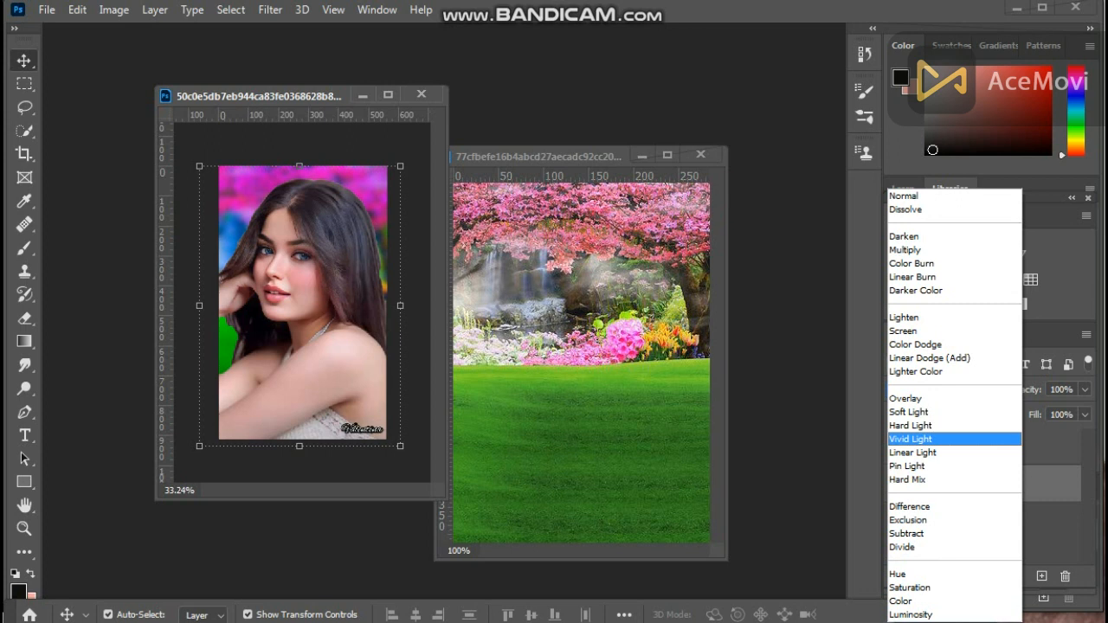
pyautogui.click(918, 435)
pyautogui.scroll(-11, 946, 390)
pyautogui.click(928, 364)
pyautogui.click(928, 364)
pyautogui.click(946, 389)
pyautogui.click(909, 197)
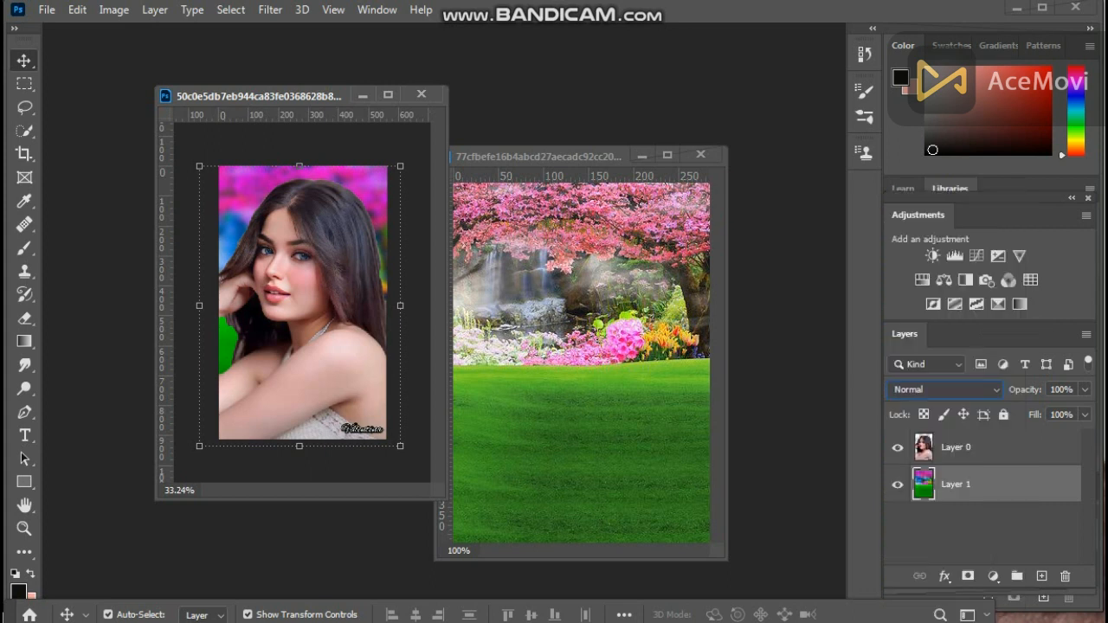
# Quick-select the pink blossoms in the original garden picture and feather the selection by 2.1 pixels
pyautogui.click(554, 156)
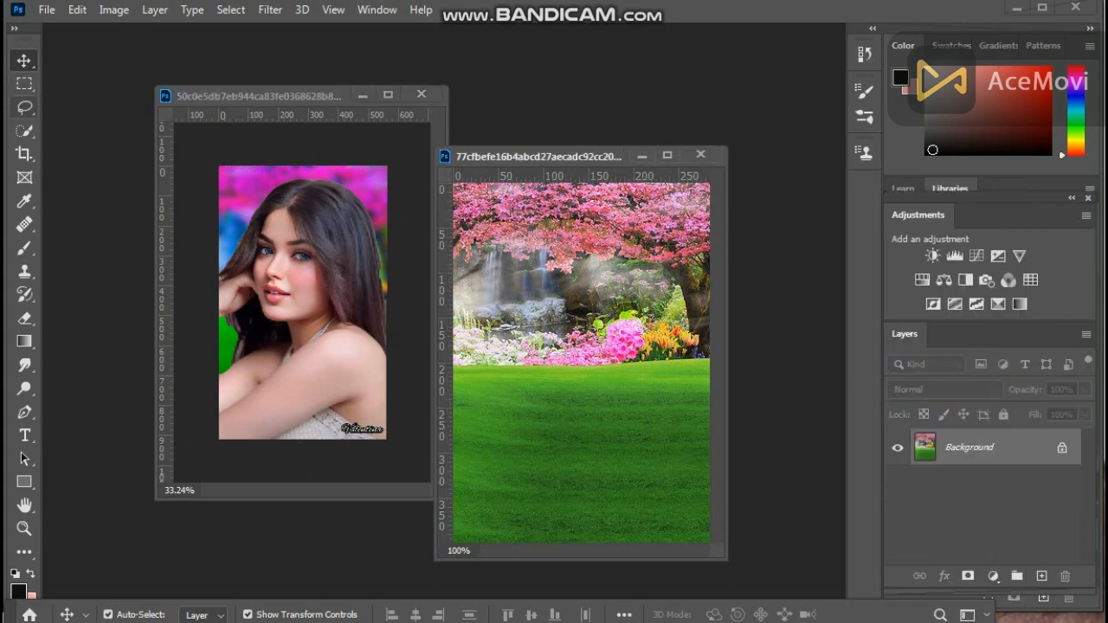
pyautogui.press('w')
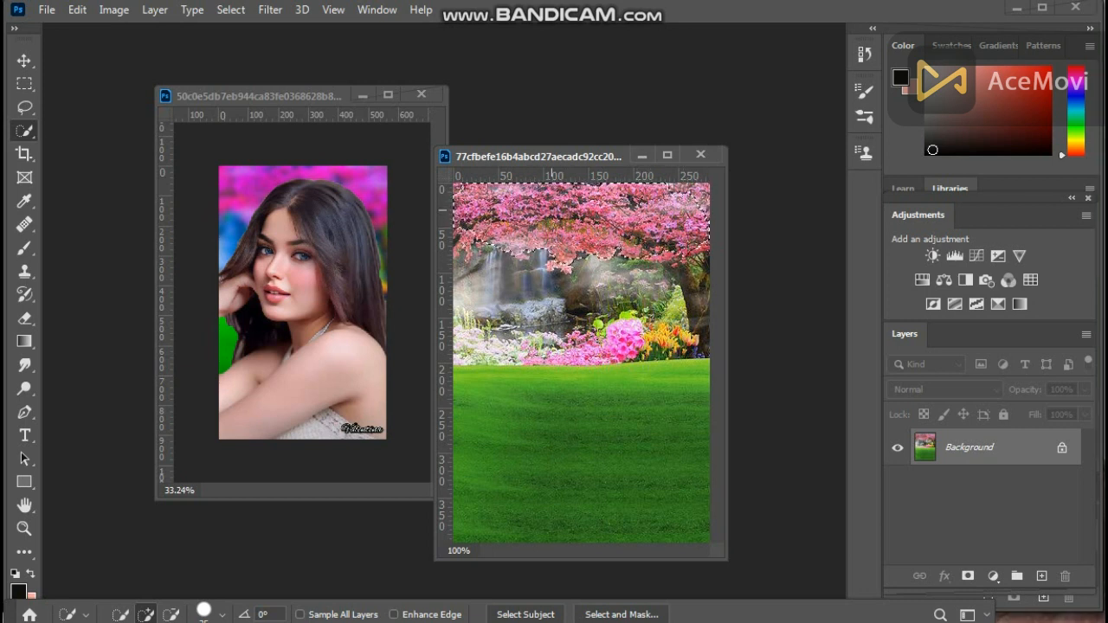
pyautogui.rightClick(483, 212)
pyautogui.click(524, 249)
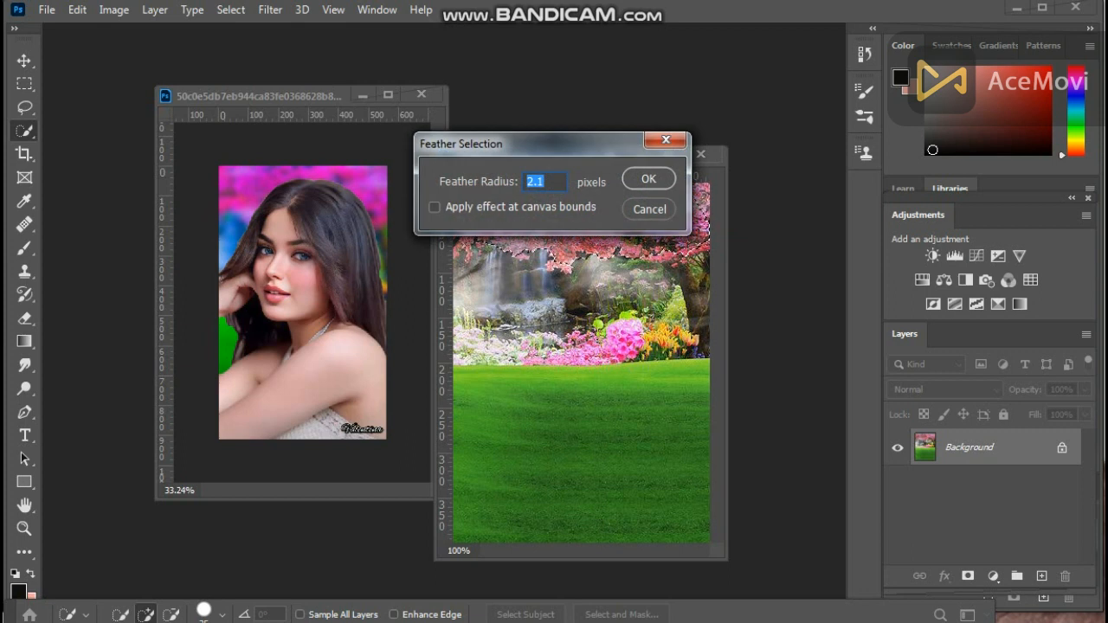
pyautogui.press('Return')
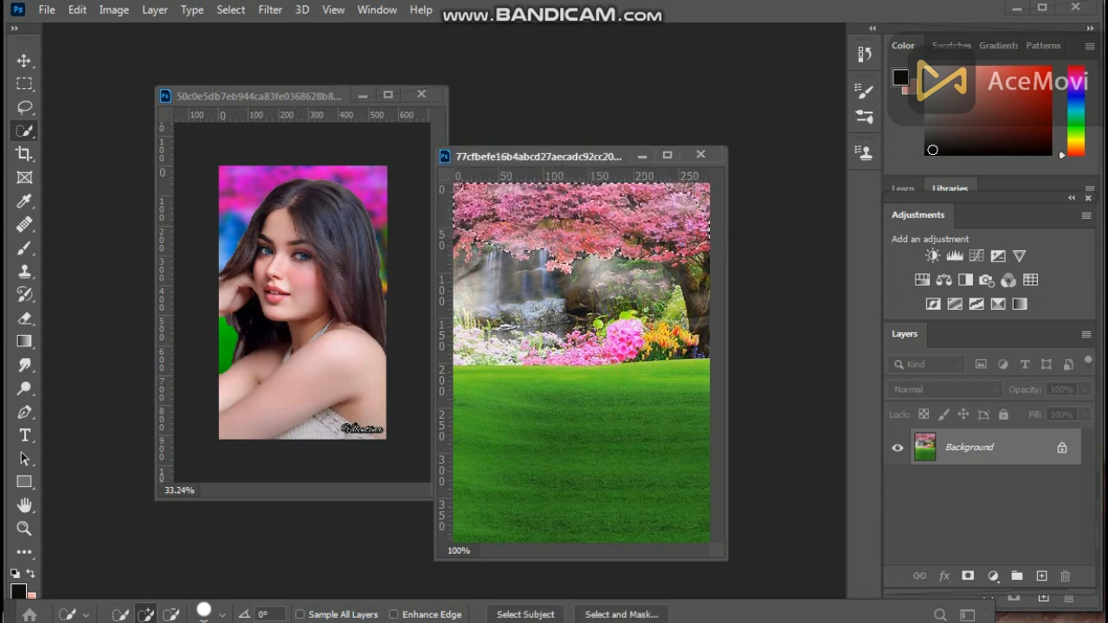
# Copy the selected blossoms into the portrait document as the top layer and enlarge them across the bottom of the photo
pyautogui.press('v')
pyautogui.moveTo(566, 198); pyautogui.dragTo(296, 353)
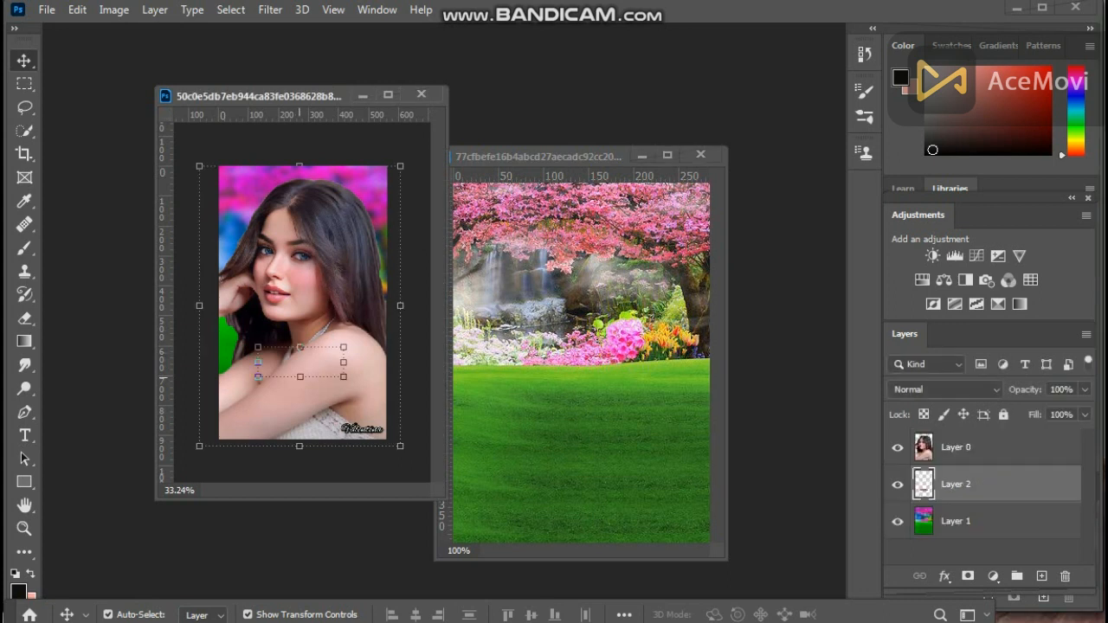
pyautogui.moveTo(953, 484); pyautogui.dragTo(952, 437)
pyautogui.moveTo(258, 377); pyautogui.dragTo(202, 395)
pyautogui.moveTo(344, 395); pyautogui.dragTo(383, 437)
pyautogui.moveTo(306, 413); pyautogui.dragTo(313, 469)
pyautogui.press('Return')
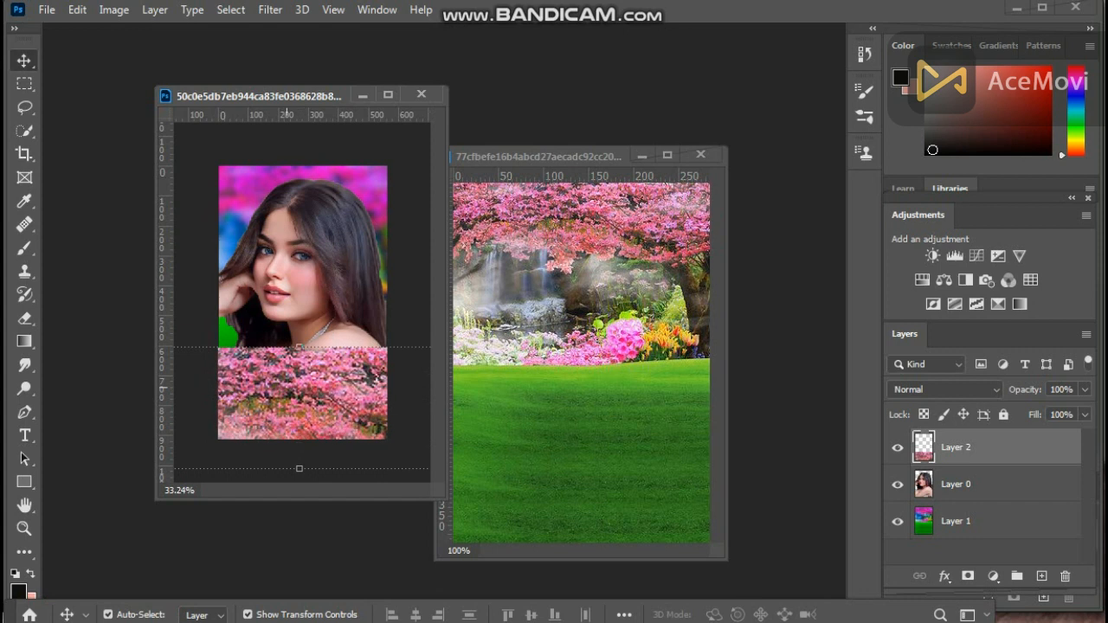
# Scale the blossom layer down to about 57% and align it with the portrait's lower-left corner
pyautogui.scroll(-7, 287, 388)
pyautogui.moveTo(207, 326); pyautogui.dragTo(258, 335)
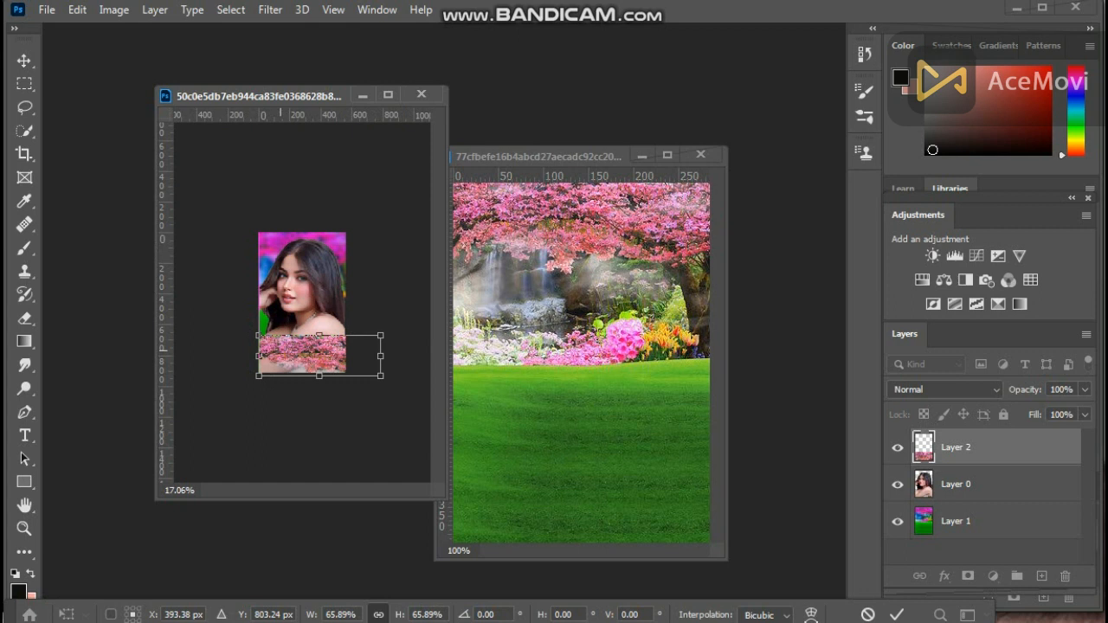
pyautogui.moveTo(381, 355); pyautogui.dragTo(363, 355)
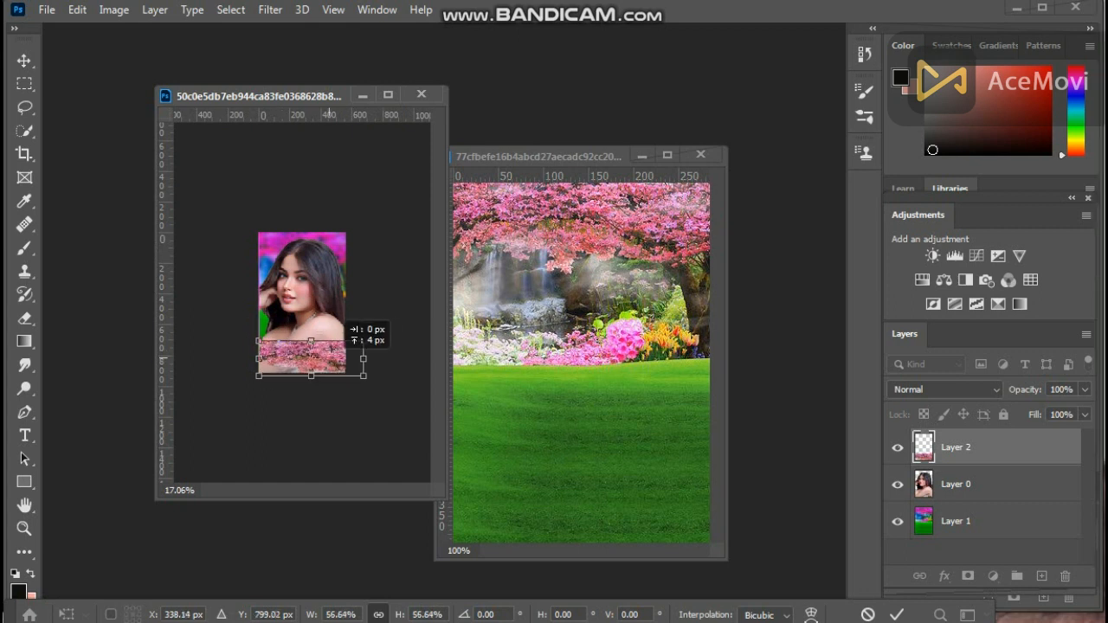
pyautogui.press('Return')
pyautogui.scroll(4, 319, 360)
pyautogui.scroll(1, 320, 360)
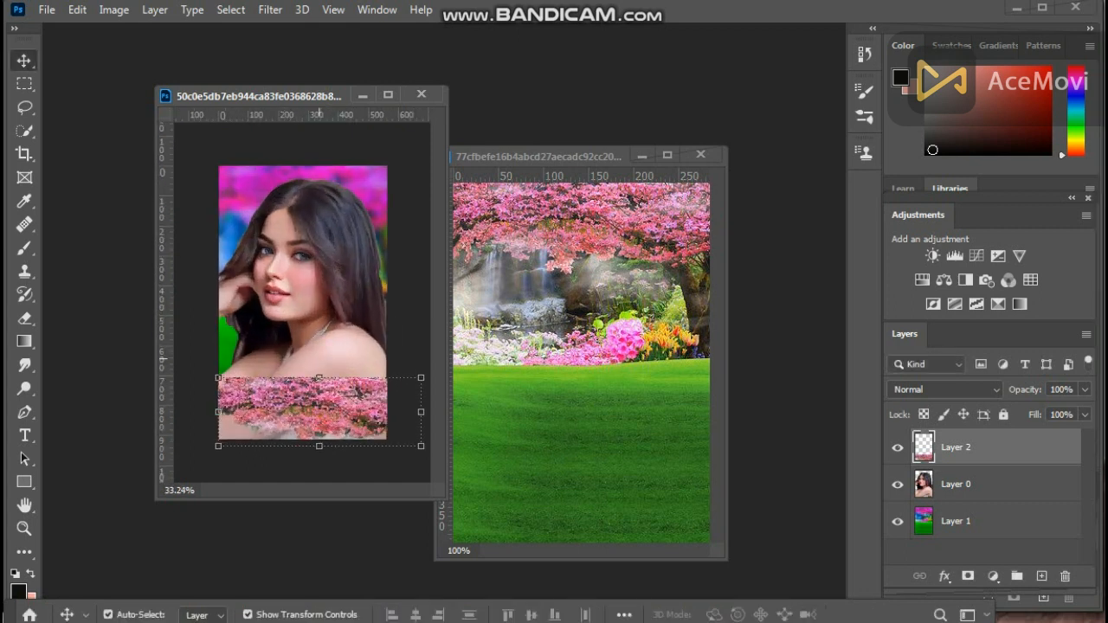
# Soften the blossom strip's upper edge by lassoing across it, feathering the selection by 6 pixels and deleting that part
pyautogui.press('l')
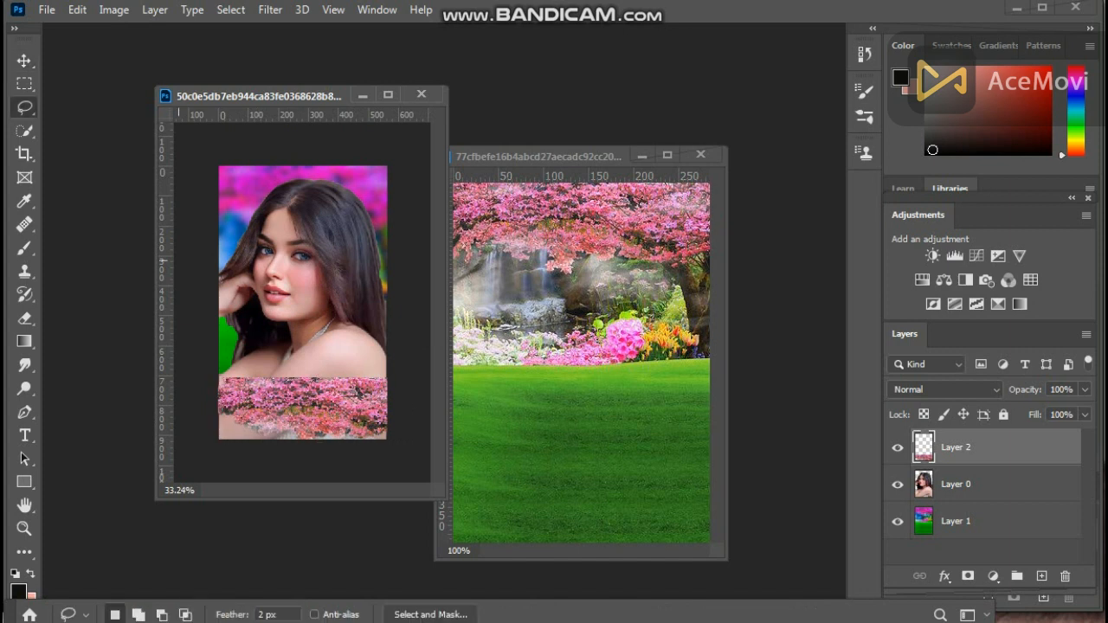
pyautogui.moveTo(391, 388)
pyautogui.mouseDown()
pyautogui.moveTo(217, 305)
pyautogui.moveTo(391, 302)
pyautogui.mouseUp()
pyautogui.rightClick(312, 346)
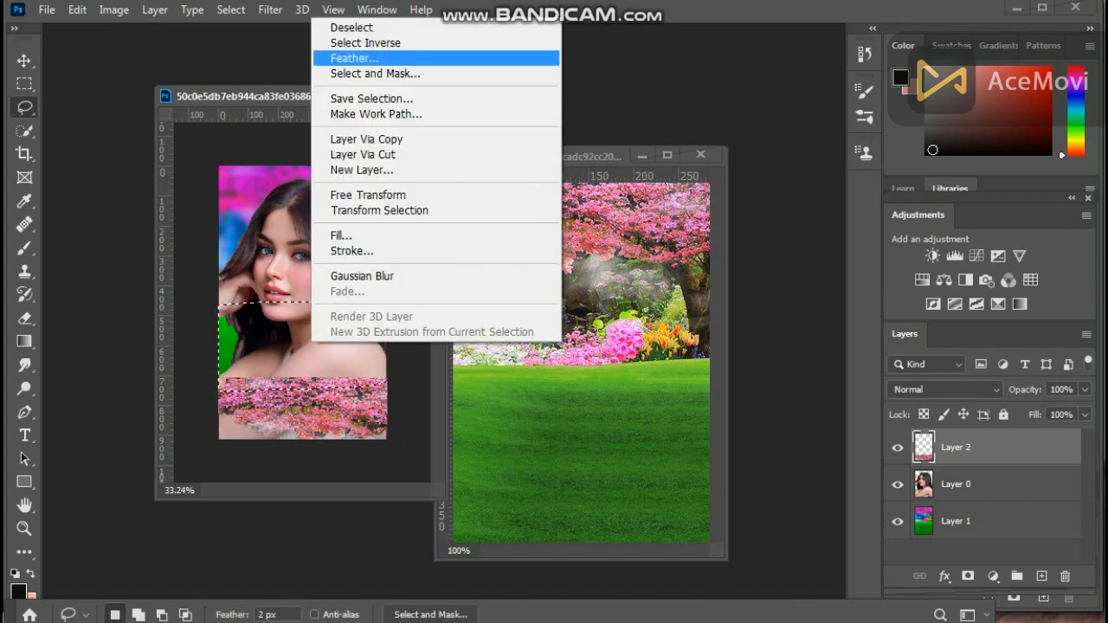
pyautogui.click(334, 57)
pyautogui.write('6.')
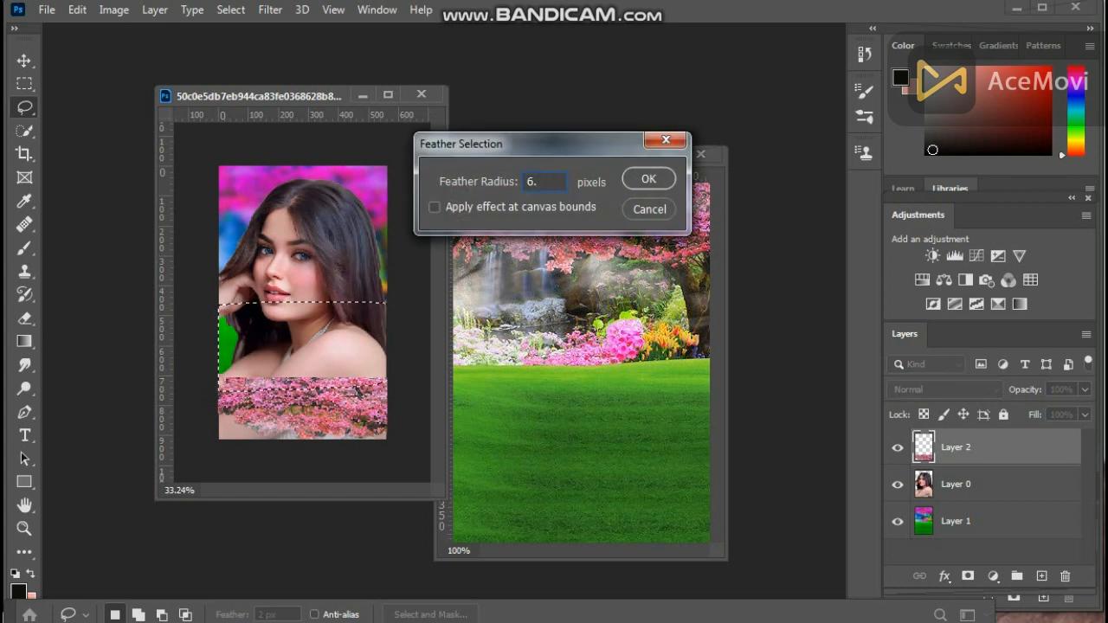
pyautogui.press('Return')
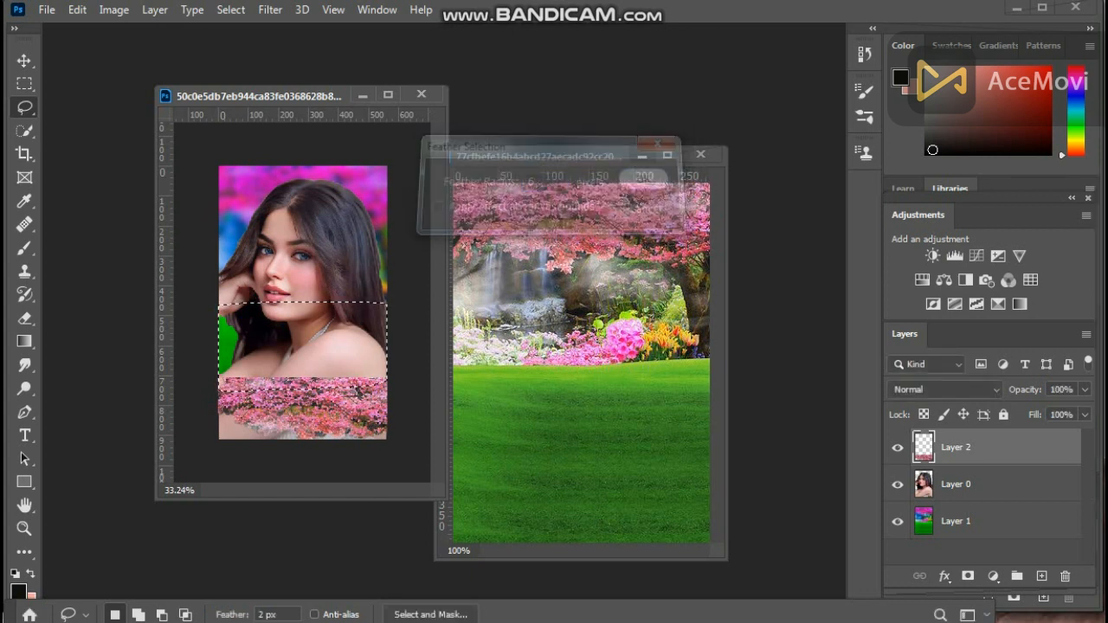
pyautogui.press('Delete')
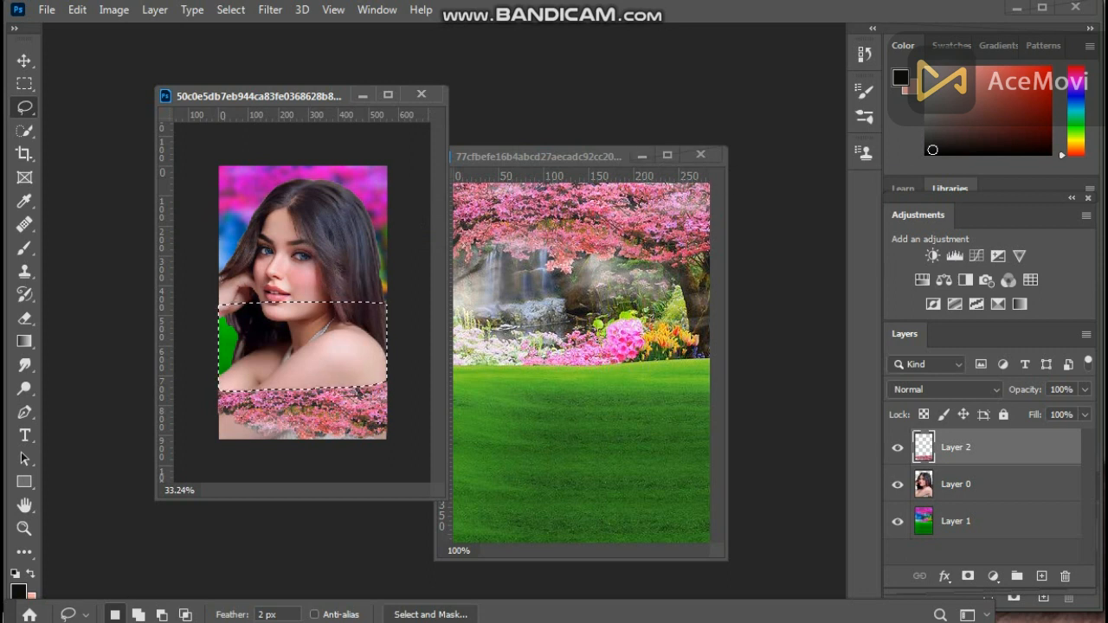
pyautogui.hotkey('ctrl', 'd')
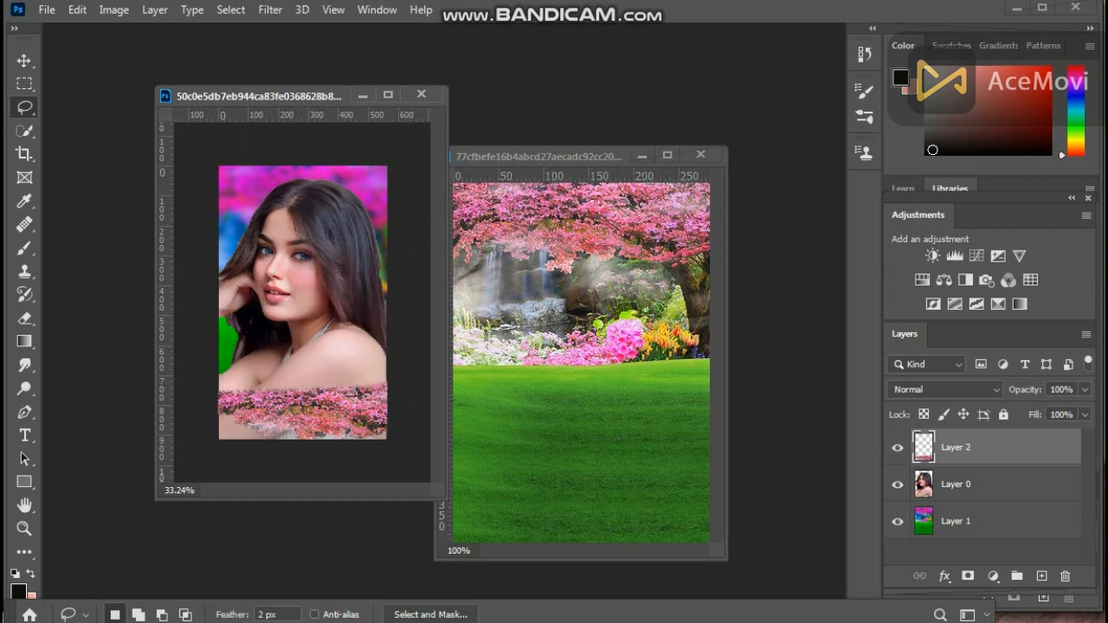
# Flip the blossom layer and rescale it across the portrait's lower edge, ending at about 120% of its size
pyautogui.press('v')
pyautogui.moveTo(320, 447); pyautogui.dragTo(401, 393)
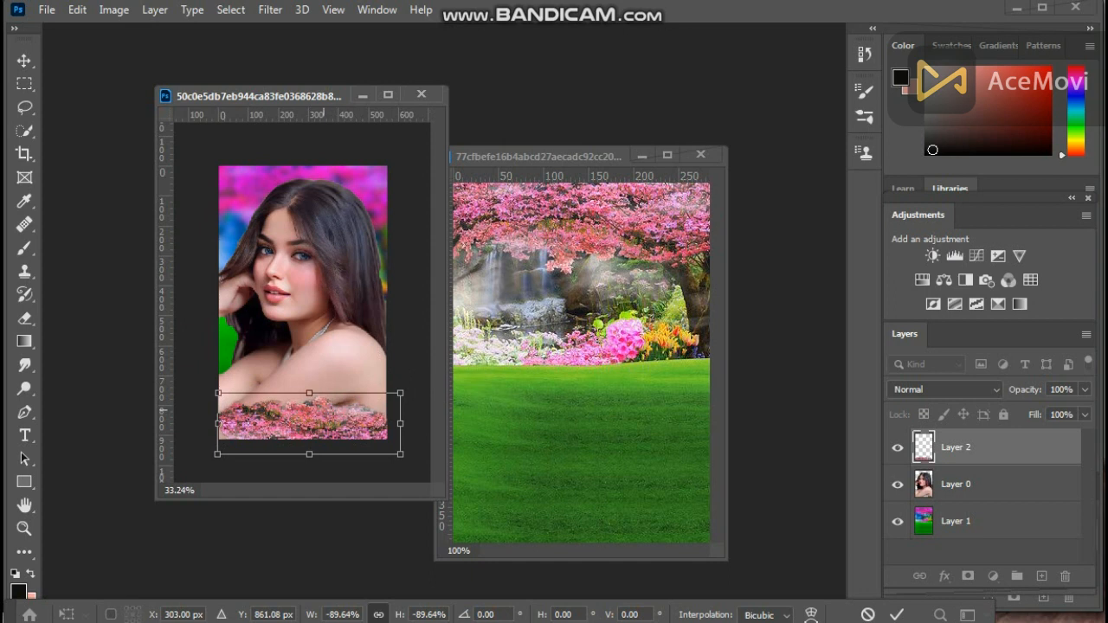
pyautogui.moveTo(309, 393)
pyautogui.mouseDown()
pyautogui.moveTo(310, 371)
pyautogui.moveTo(302, 388)
pyautogui.mouseUp()
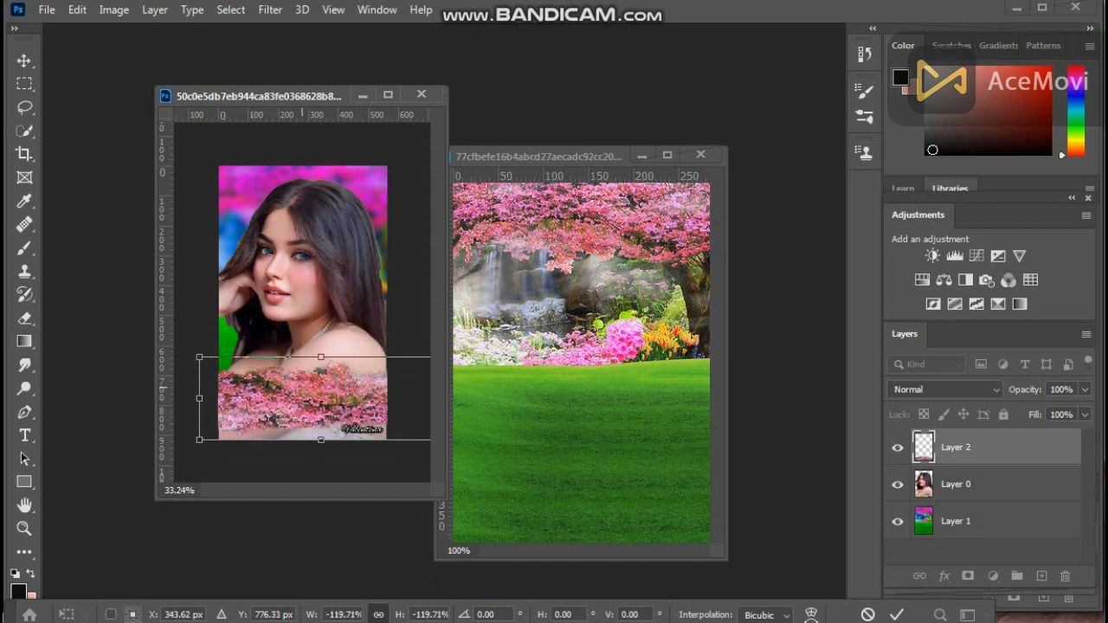
pyautogui.press('Return')
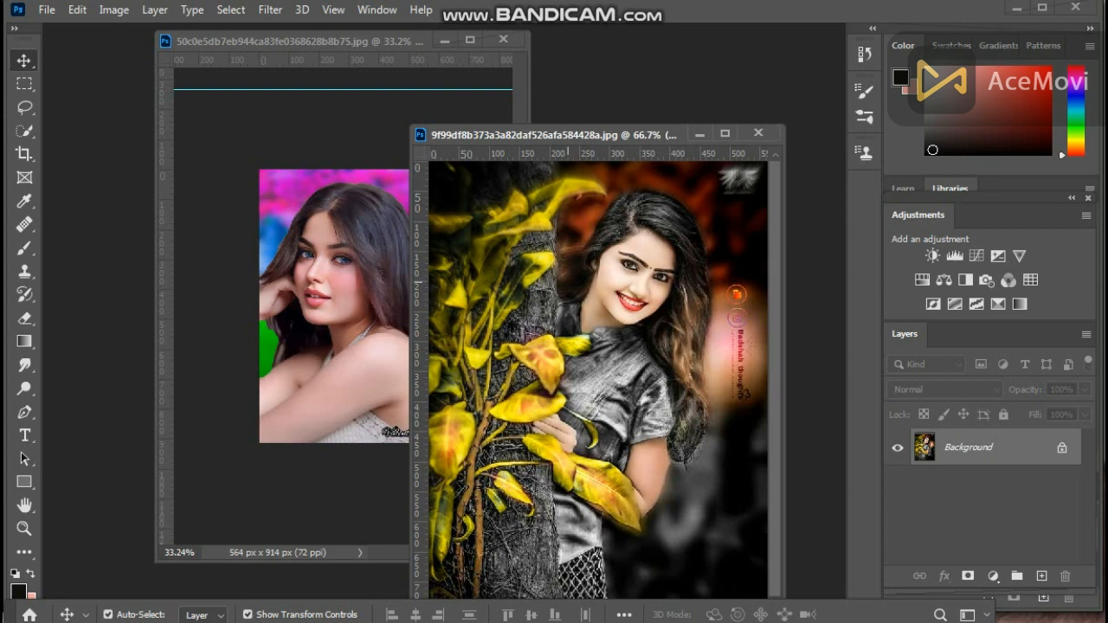
# Lasso the tree trunk and yellow leaves in the second woman's photo and feather the selection by 10 pixels
pyautogui.click(25, 84)
pyautogui.scroll(-2, 579, 399)
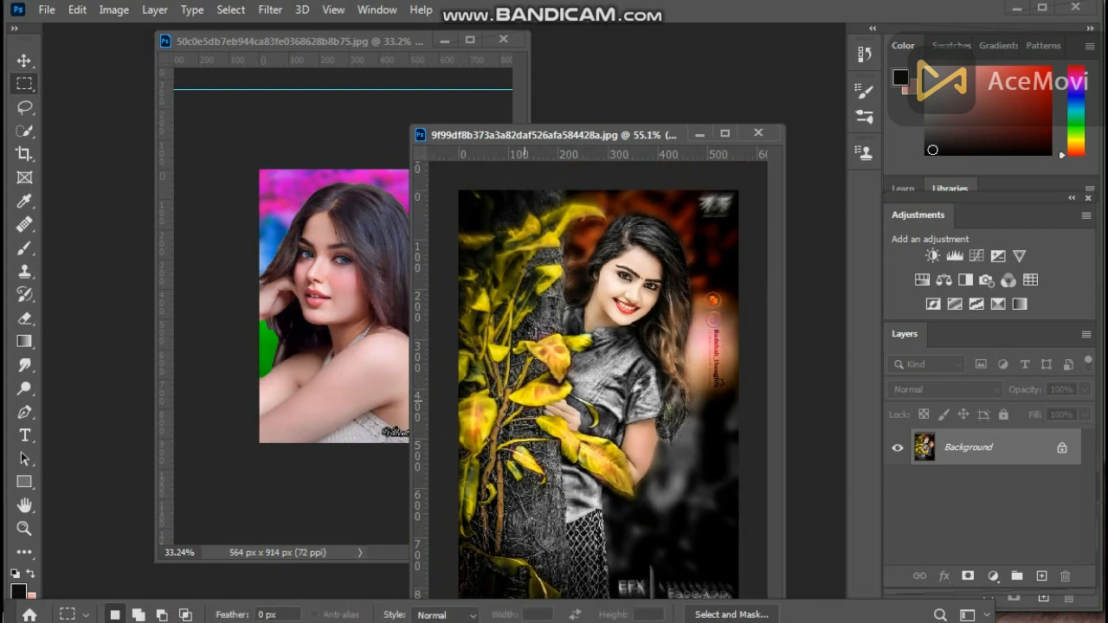
pyautogui.press('l')
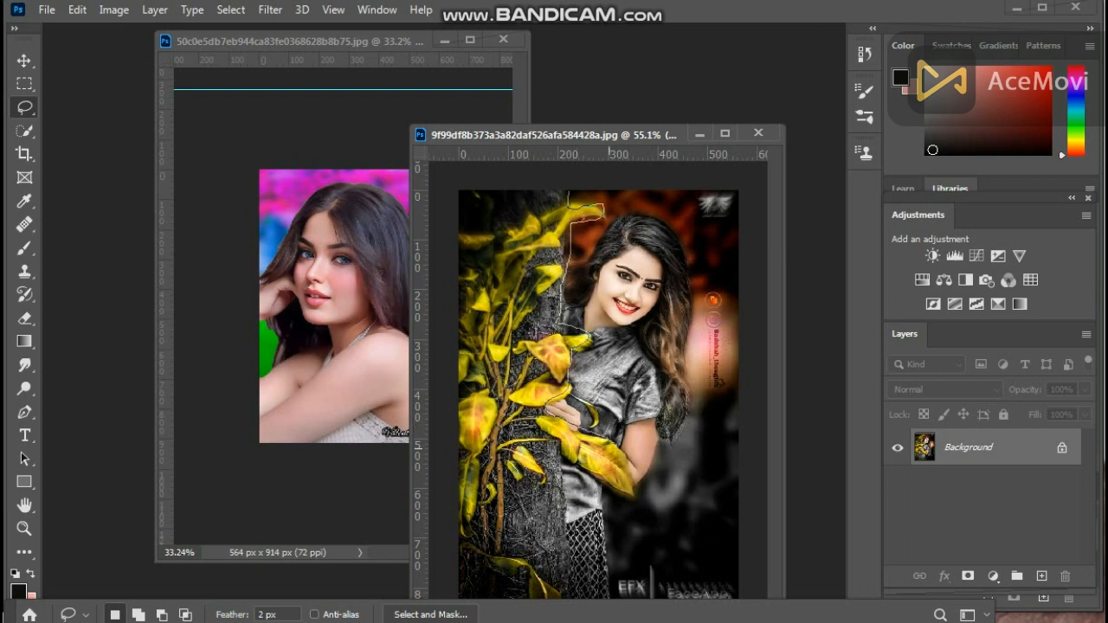
pyautogui.moveTo(564, 508)
pyautogui.mouseDown()
pyautogui.moveTo(565, 566)
pyautogui.moveTo(454, 506)
pyautogui.mouseUp()
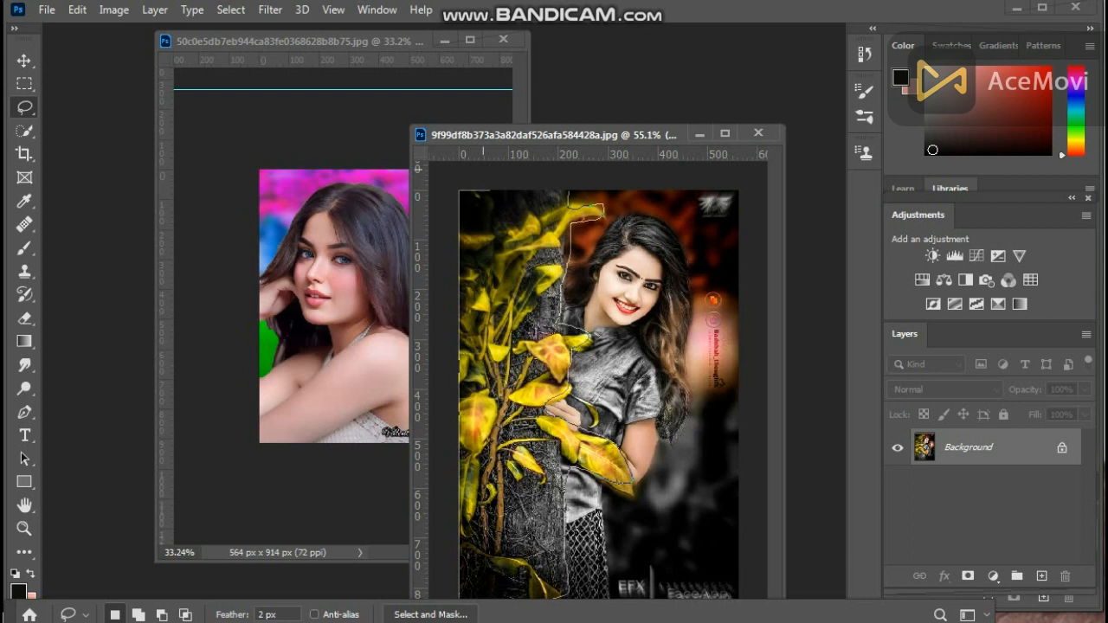
pyautogui.moveTo(452, 169); pyautogui.dragTo(557, 213)
pyautogui.rightClick(511, 265)
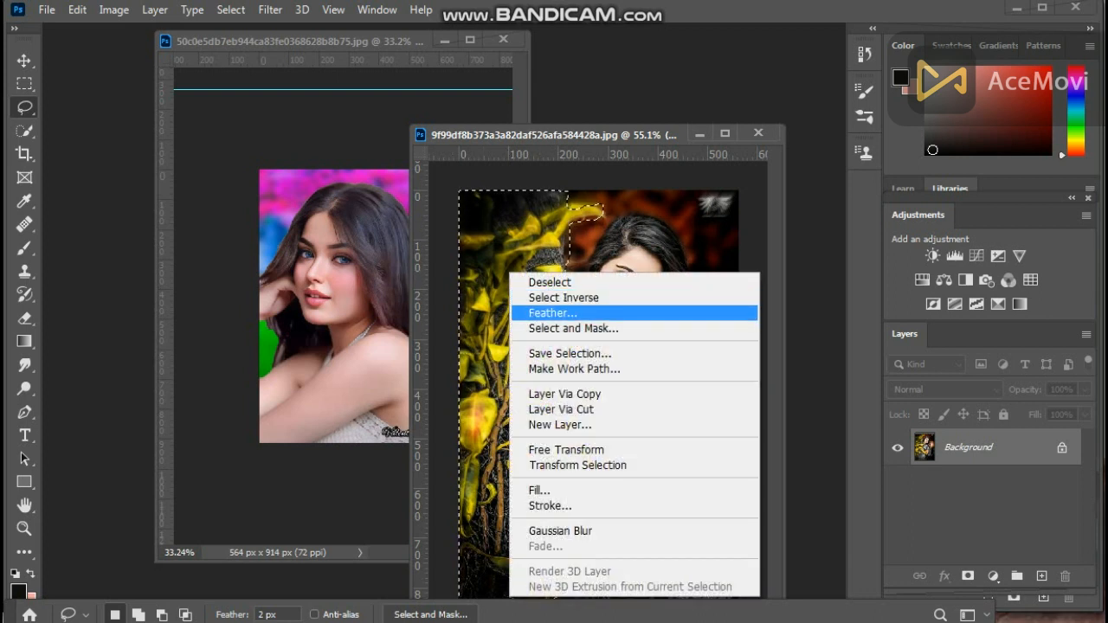
pyautogui.click(546, 311)
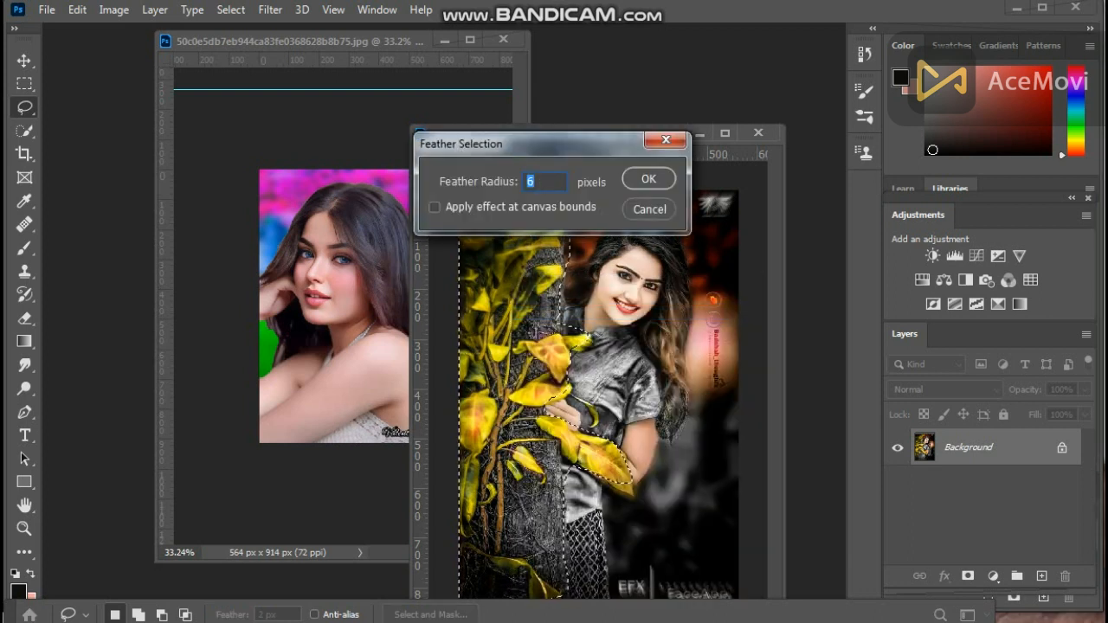
pyautogui.write('10')
pyautogui.press('Return')
# Copy the selected trunk and leaves into the portrait document as the top layer, aligned with the photo's left edge
pyautogui.press('v')
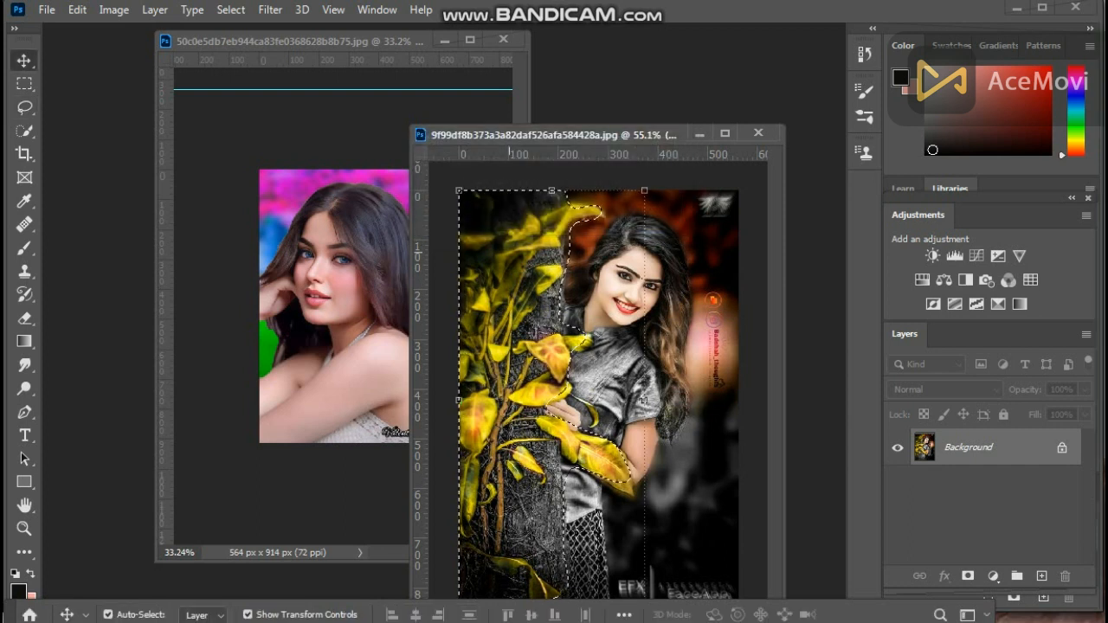
pyautogui.moveTo(520, 268); pyautogui.dragTo(433, 364)
pyautogui.moveTo(502, 390); pyautogui.dragTo(316, 394)
pyautogui.moveTo(286, 335); pyautogui.dragTo(284, 333)
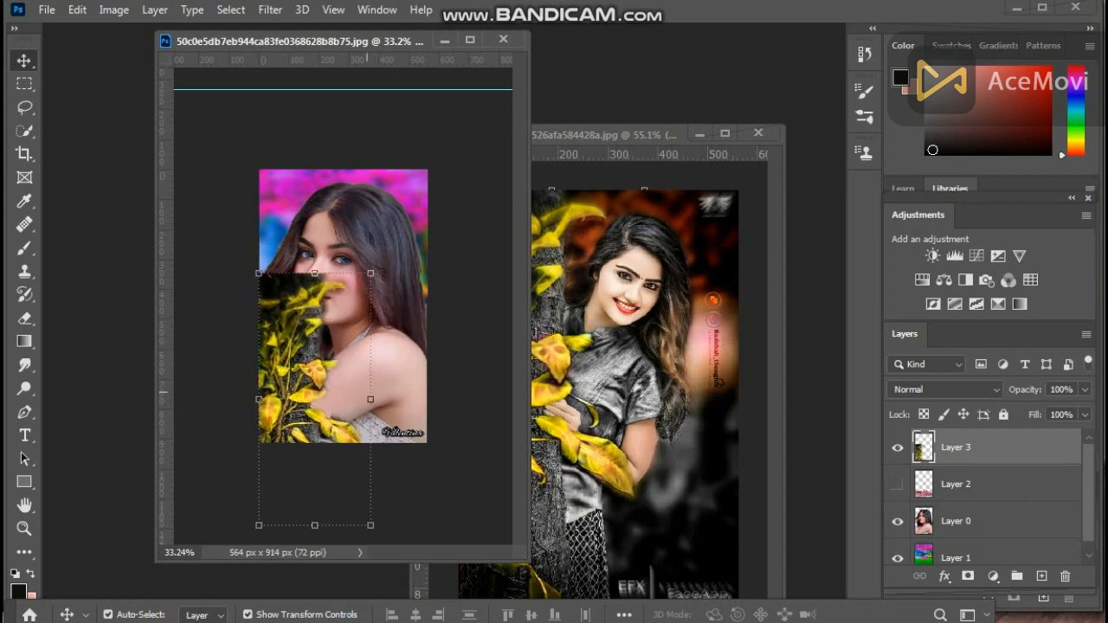
# Try the trunk layer over the portrait's right edge, scaled to about 94% and rotated 2°
pyautogui.moveTo(258, 399); pyautogui.dragTo(487, 399)
pyautogui.moveTo(434, 335); pyautogui.dragTo(376, 329)
pyautogui.moveTo(459, 311); pyautogui.dragTo(502, 398)
pyautogui.moveTo(458, 358); pyautogui.dragTo(394, 357)
pyautogui.moveTo(404, 471); pyautogui.dragTo(389, 182)
pyautogui.moveTo(390, 246); pyautogui.dragTo(465, 387)
pyautogui.moveTo(366, 349)
pyautogui.mouseDown()
pyautogui.moveTo(352, 348)
pyautogui.moveTo(374, 349)
pyautogui.mouseUp()
pyautogui.moveTo(496, 323); pyautogui.dragTo(496, 332)
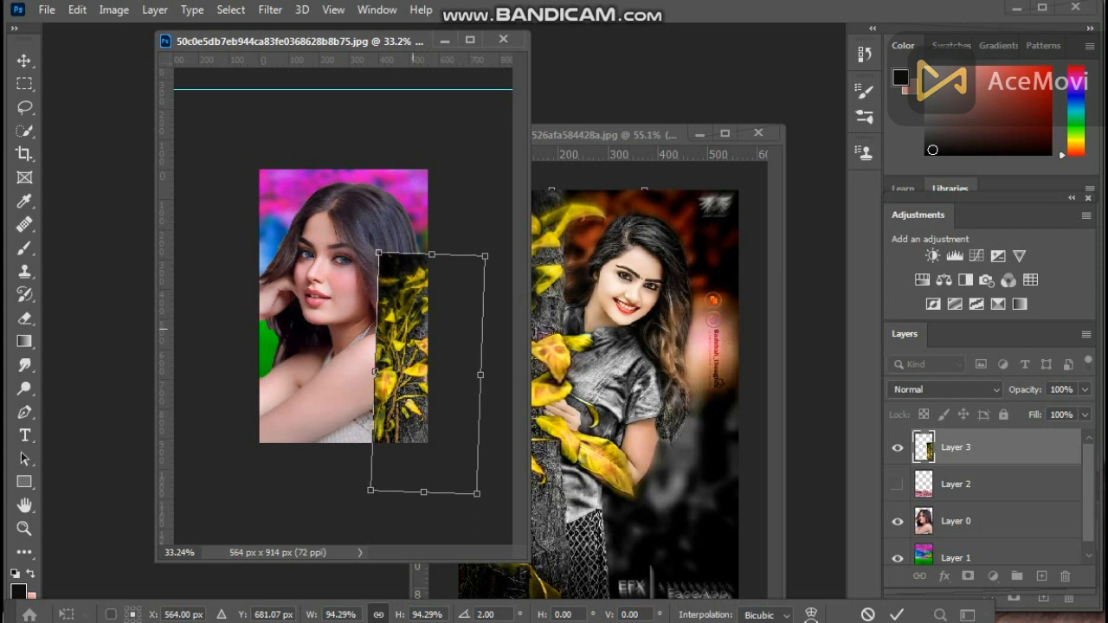
pyautogui.press('Return')
# Place the trunk layer over the portrait's left side and enlarge it to about 440 × 978 px, covering the full height
pyautogui.moveTo(398, 341); pyautogui.dragTo(499, 372)
pyautogui.moveTo(441, 336); pyautogui.dragTo(364, 334)
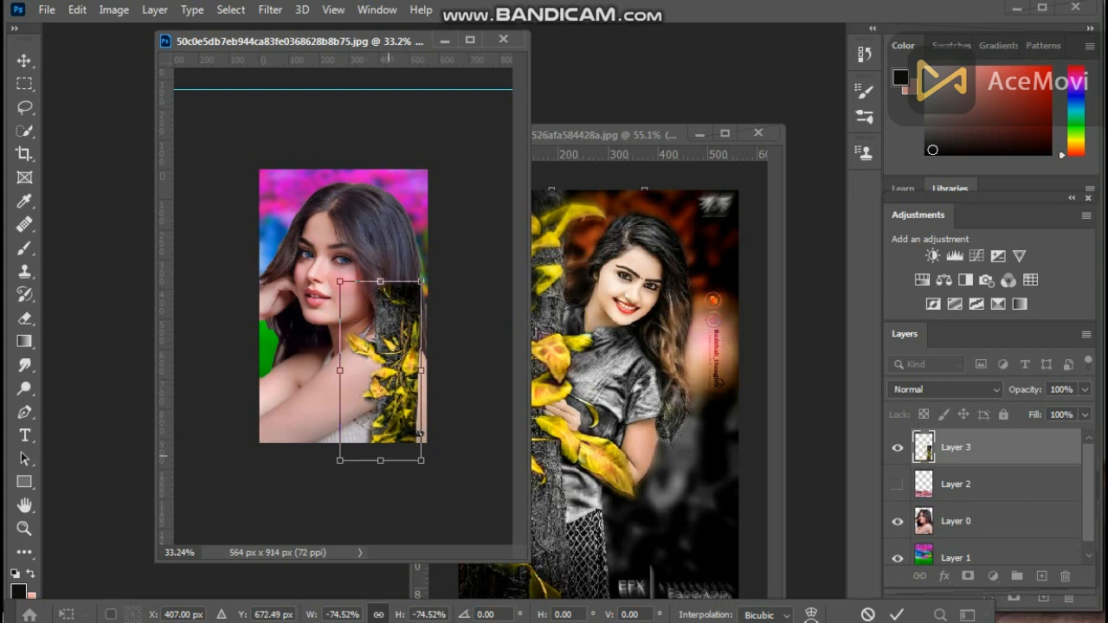
pyautogui.moveTo(382, 281); pyautogui.dragTo(380, 550)
pyautogui.moveTo(371, 486); pyautogui.dragTo(294, 342)
pyautogui.moveTo(297, 268); pyautogui.dragTo(297, 170)
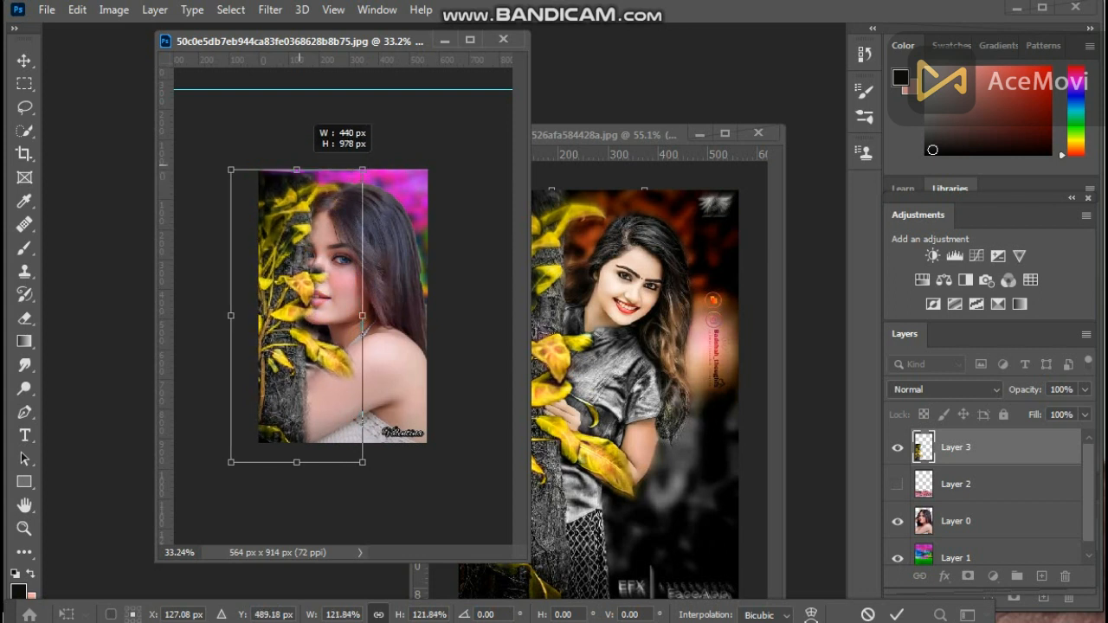
pyautogui.press('Return')
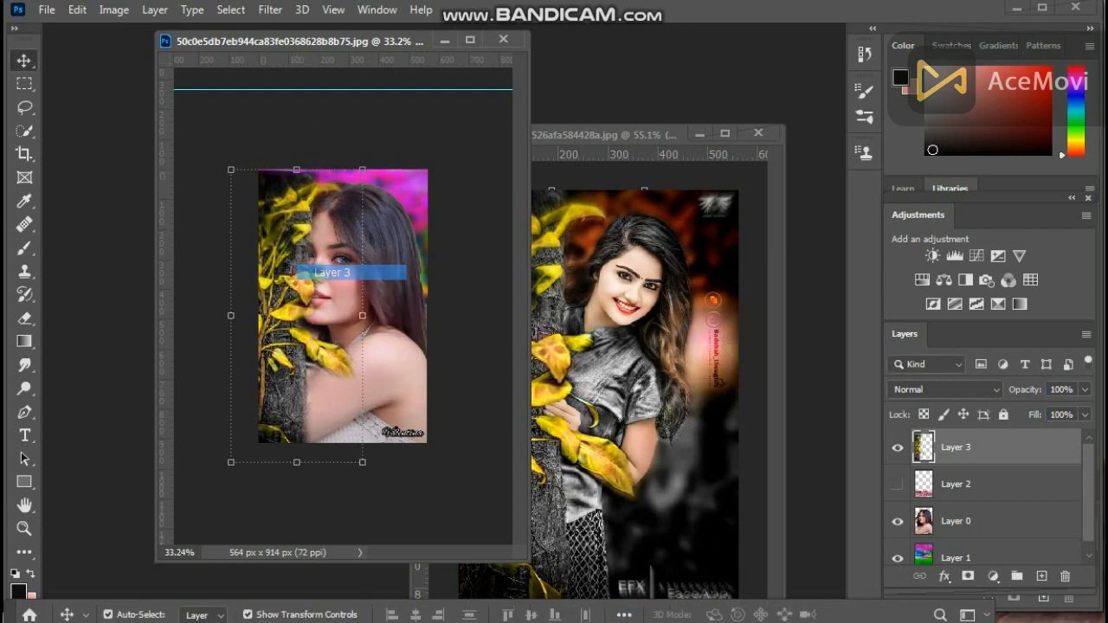
pyautogui.moveTo(298, 271); pyautogui.dragTo(281, 232)
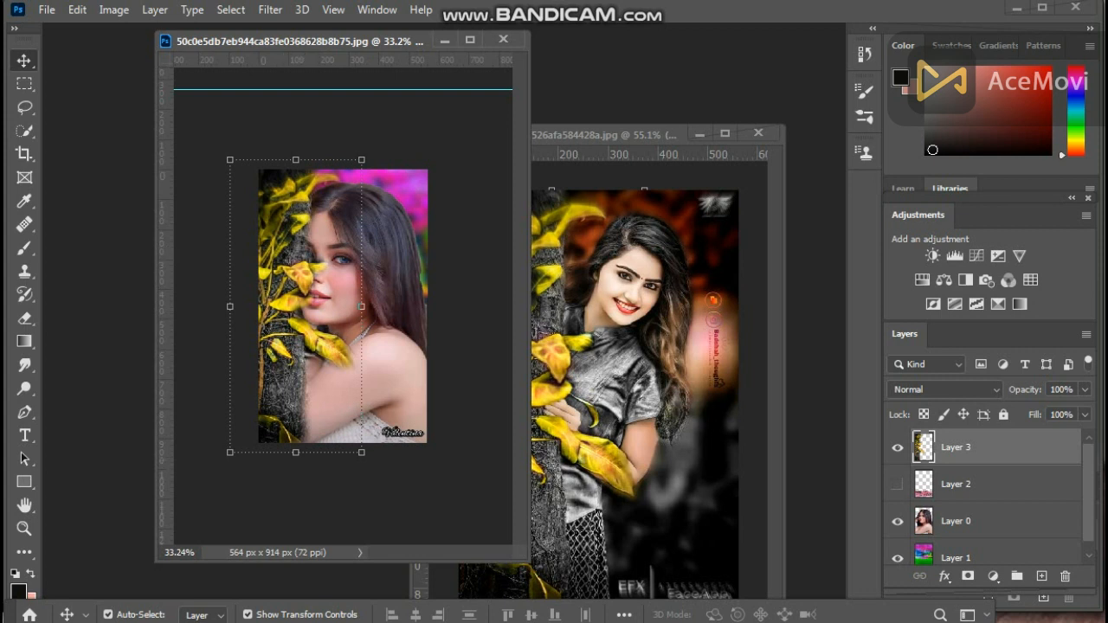
# Scale the woman's layer down to about 84% and again to about 93%, fitting it into the portrait's lower-right corner
pyautogui.click(379, 260)
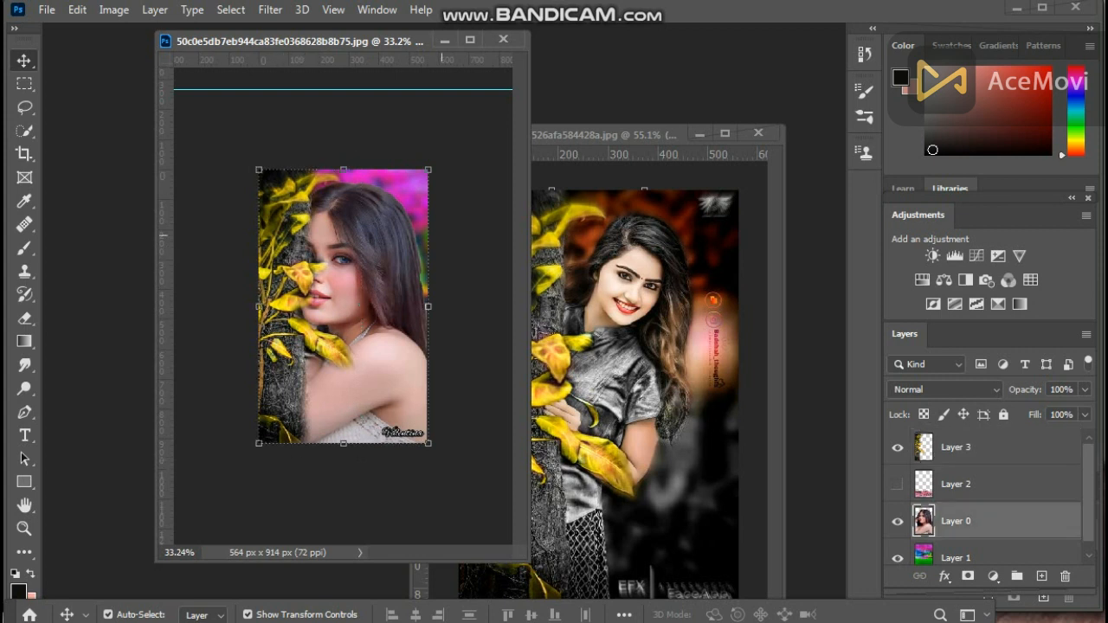
pyautogui.moveTo(387, 431); pyautogui.dragTo(422, 431)
pyautogui.moveTo(402, 221); pyautogui.dragTo(387, 235)
pyautogui.moveTo(396, 172); pyautogui.dragTo(383, 230)
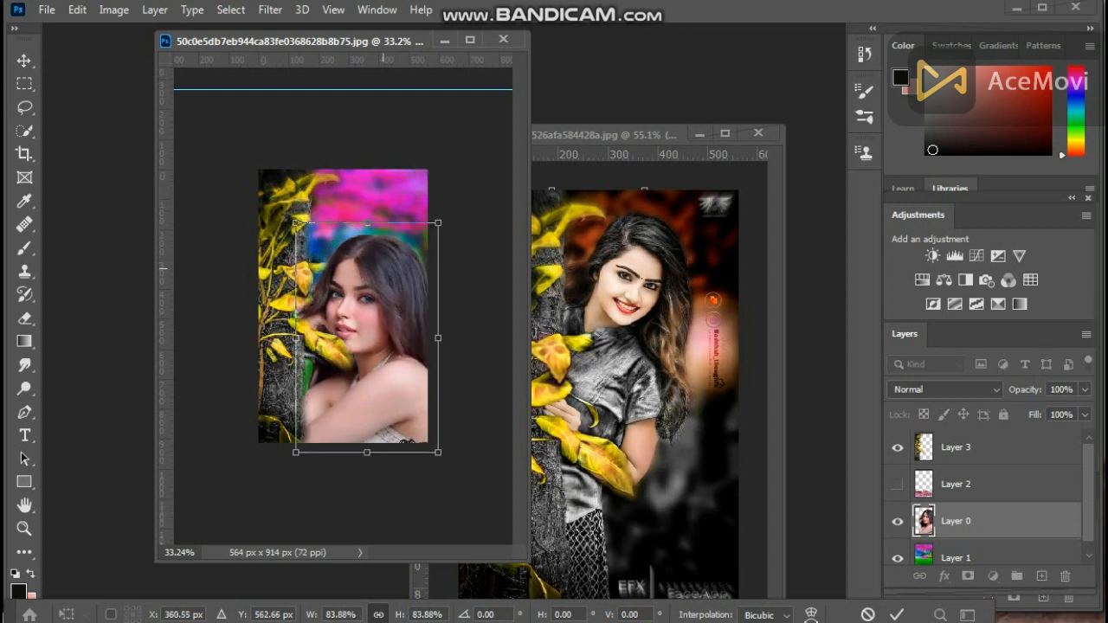
pyautogui.press('Return')
pyautogui.moveTo(439, 340); pyautogui.dragTo(429, 340)
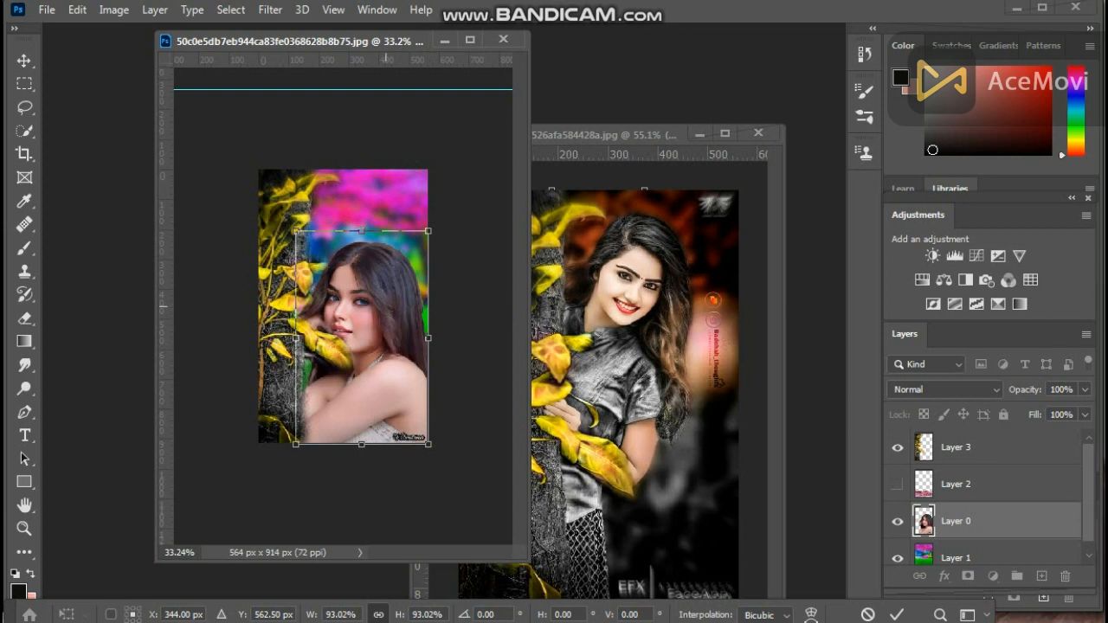
pyautogui.press('Return')
# Resize the trunk layer to about 386 × 970 px along the portrait's left edge and return to the source leaf photo
pyautogui.click(274, 247)
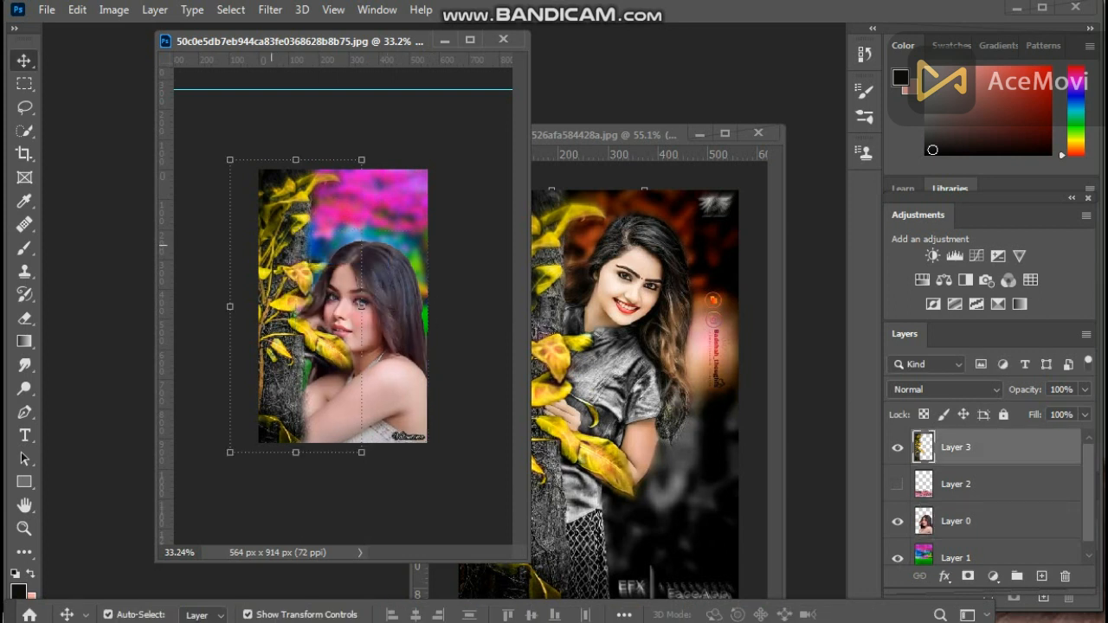
pyautogui.moveTo(230, 305)
pyautogui.mouseDown()
pyautogui.moveTo(217, 305)
pyautogui.moveTo(239, 305)
pyautogui.mouseUp()
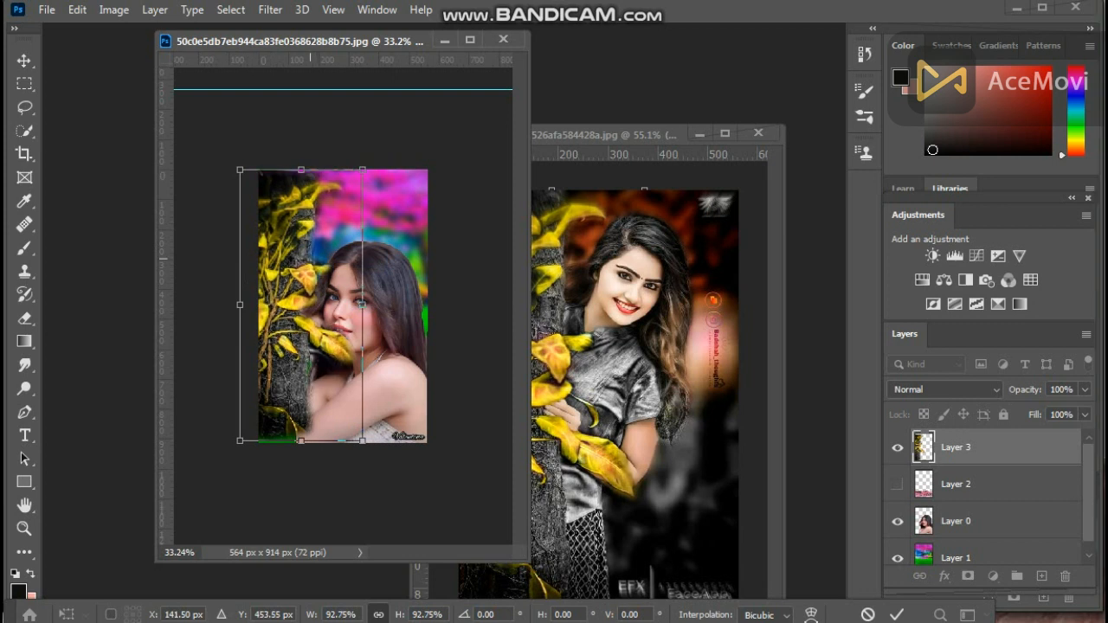
pyautogui.press('Return')
pyautogui.moveTo(362, 440); pyautogui.dragTo(368, 460)
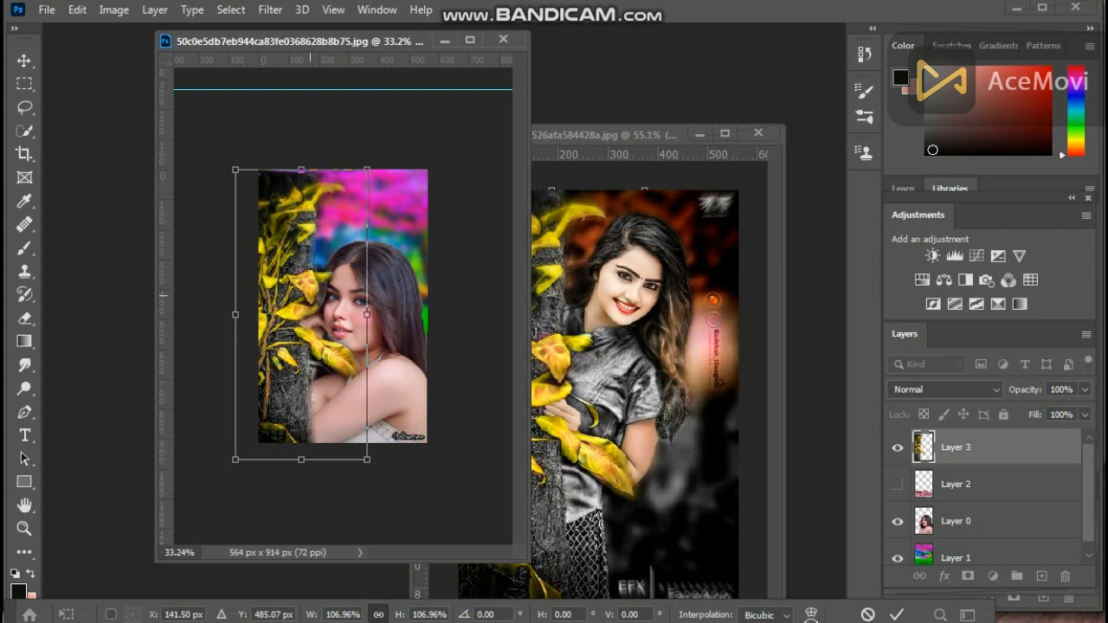
pyautogui.press('Return')
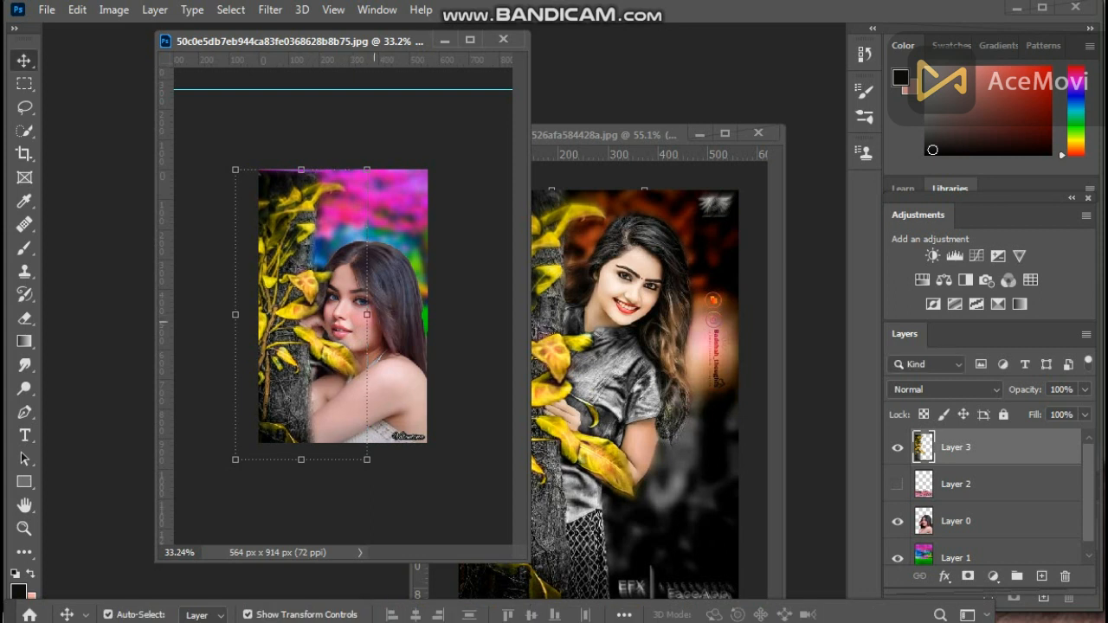
pyautogui.moveTo(368, 316); pyautogui.dragTo(352, 316)
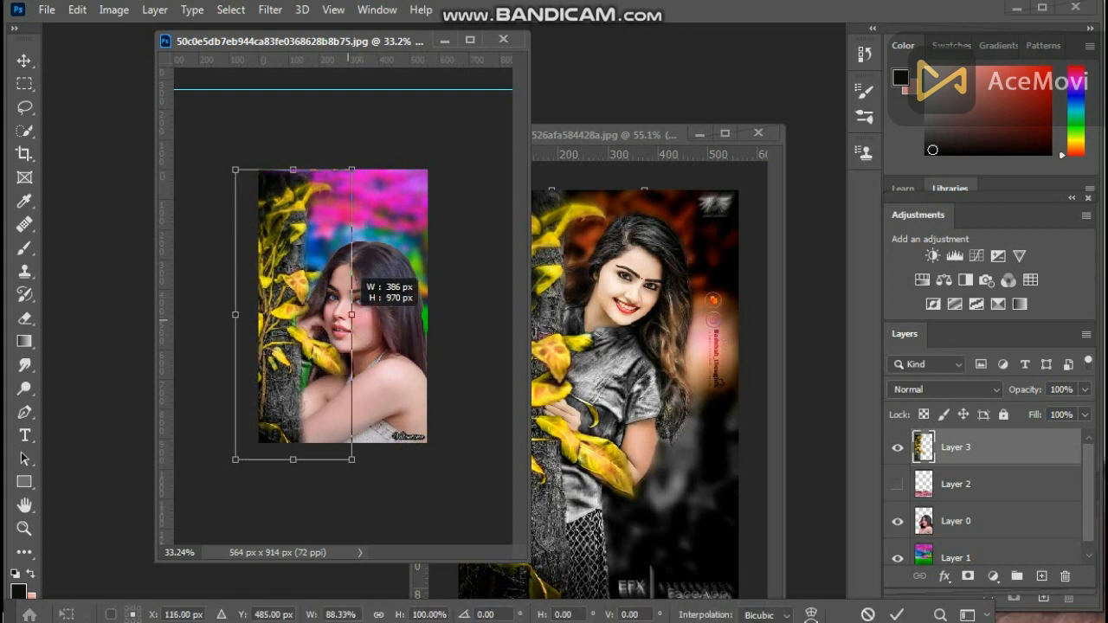
pyautogui.press('Return')
pyautogui.click(758, 133)
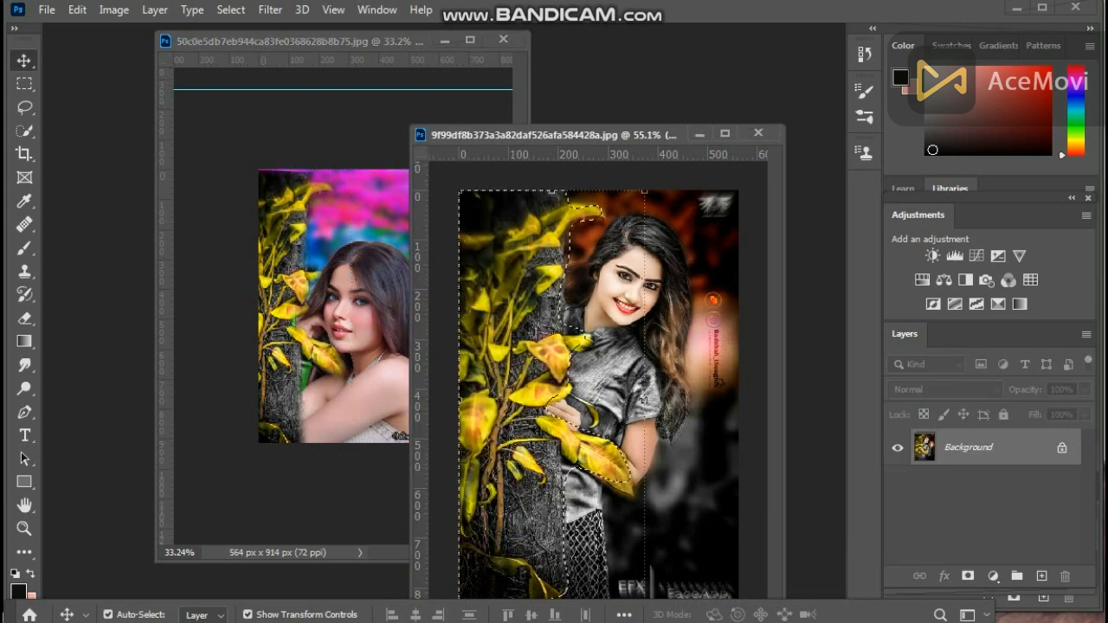